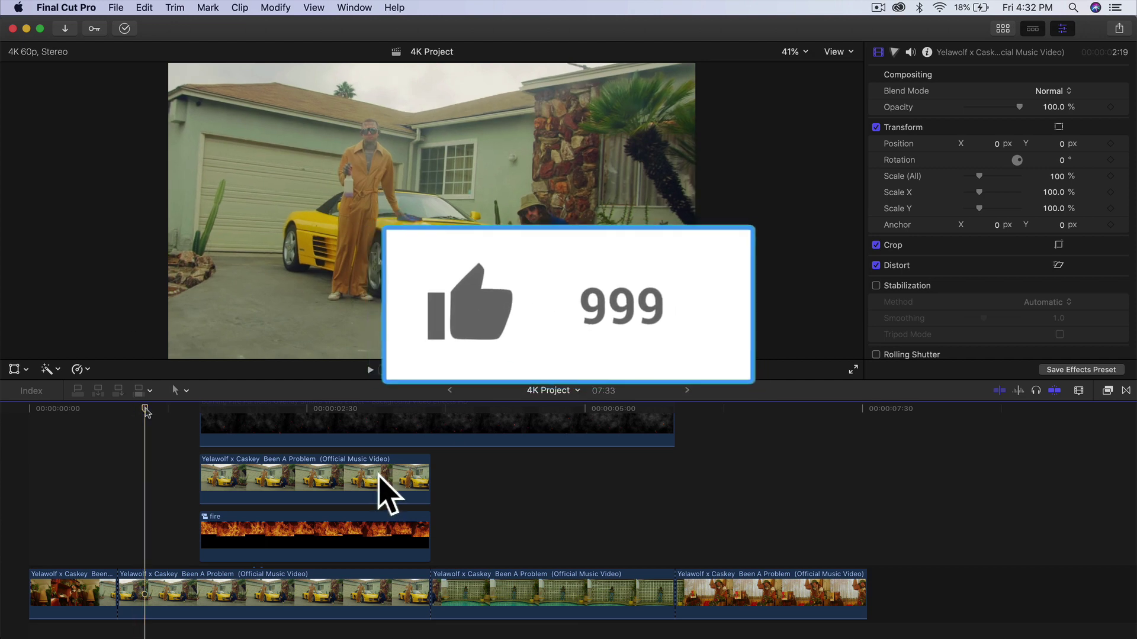
left_click(118, 411)
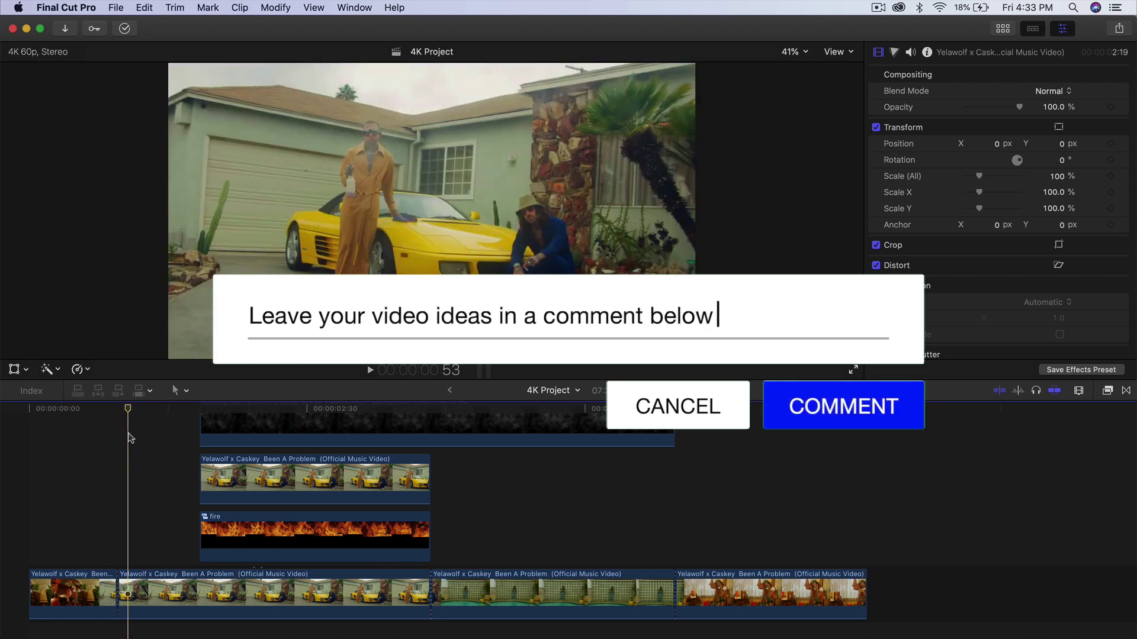
left_click(91, 408)
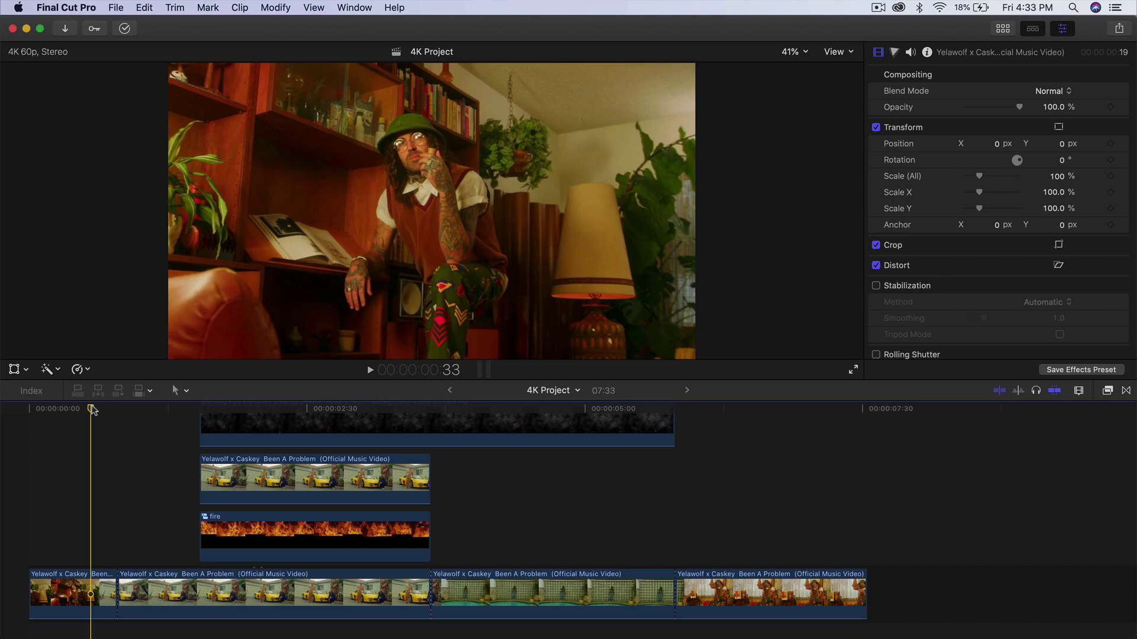
scroll(158, 437, "down", 2)
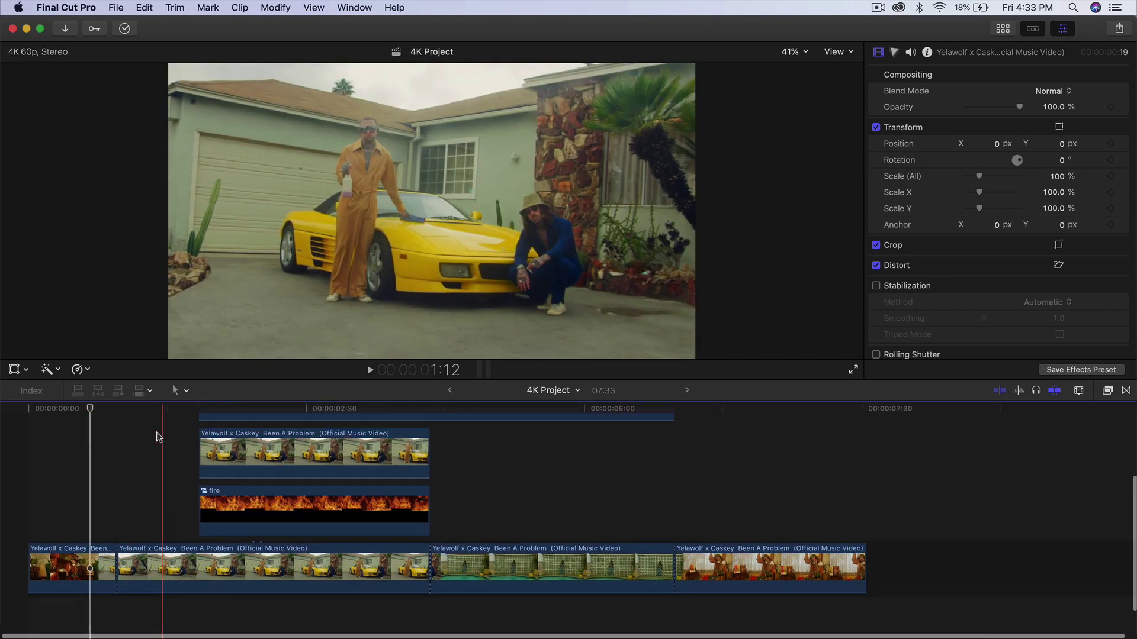
scroll(151, 432, "up", 1)
scroll(150, 430, "down", 1)
scroll(150, 430, "right", 1)
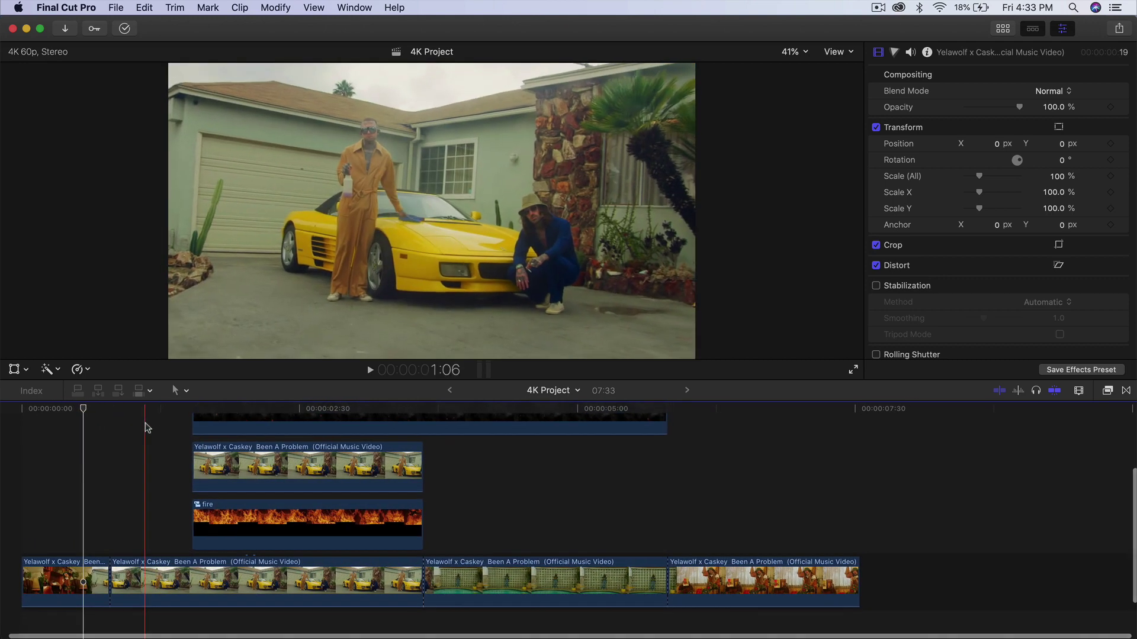
scroll(153, 444, "up", 1)
scroll(152, 444, "left", 1)
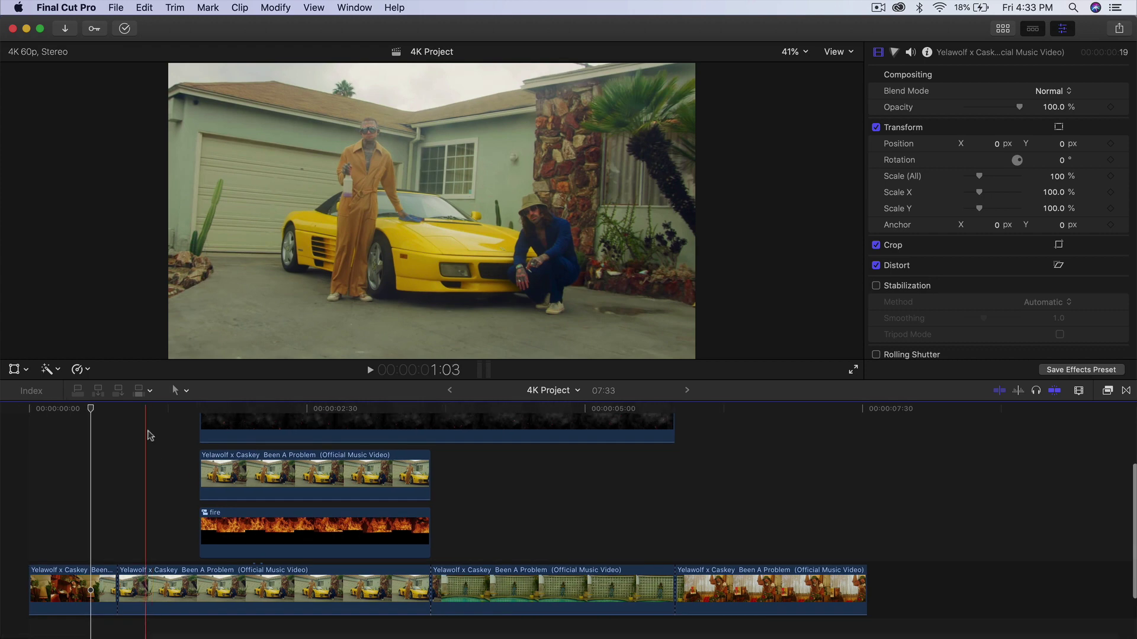
scroll(153, 439, "down", 1)
Play the sequence from the start and toggle the four connected effect clips off and on to compare before and after.
left_click_drag(153, 409, 27, 419)
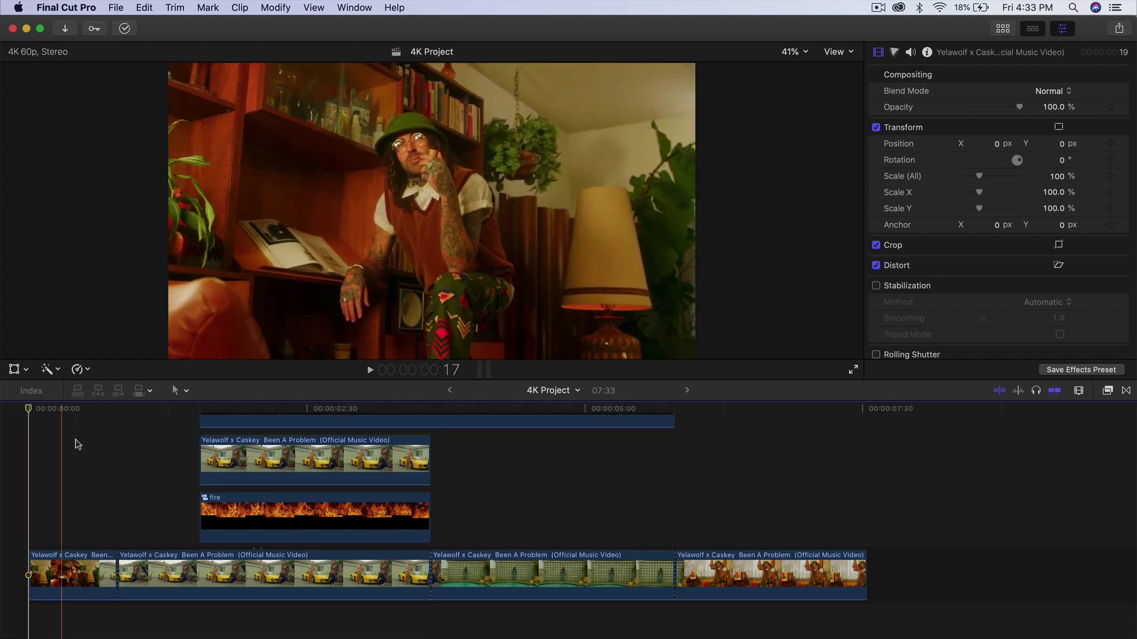
left_click_drag(175, 526, 274, 370)
scroll(56, 467, "down", 3)
key("space")
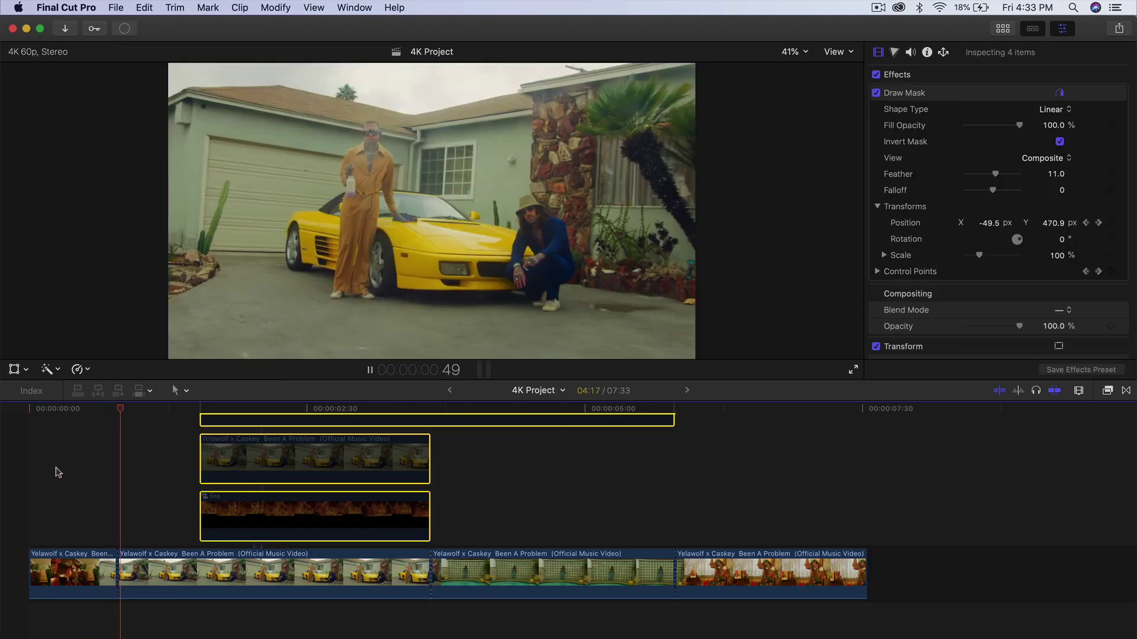
key("space")
key("v")
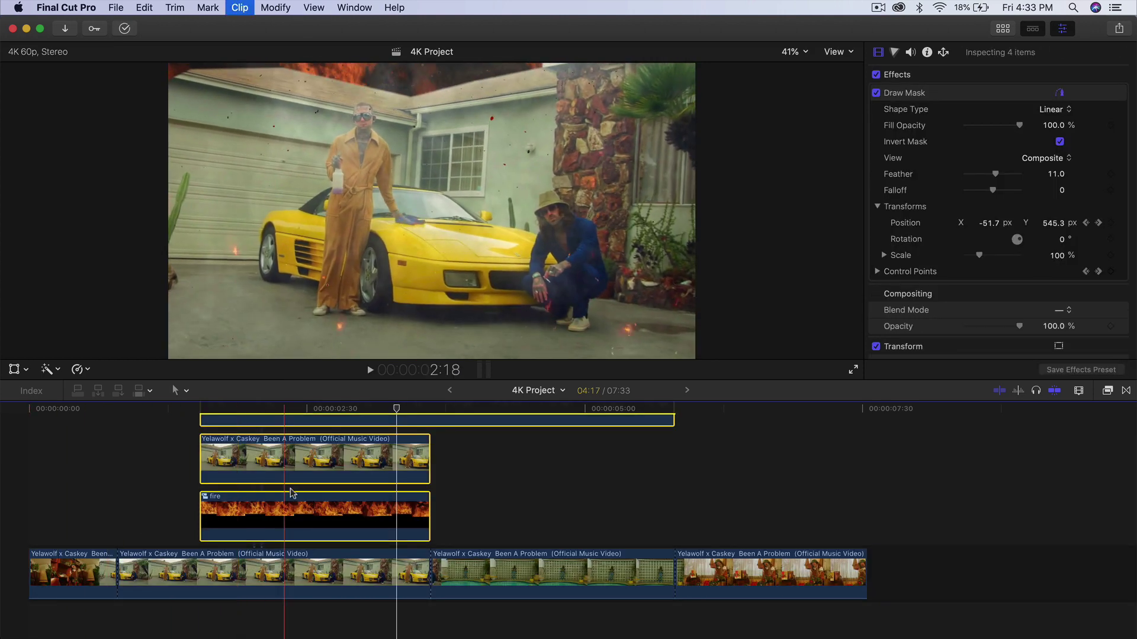
key("space")
key("space")
key("space")
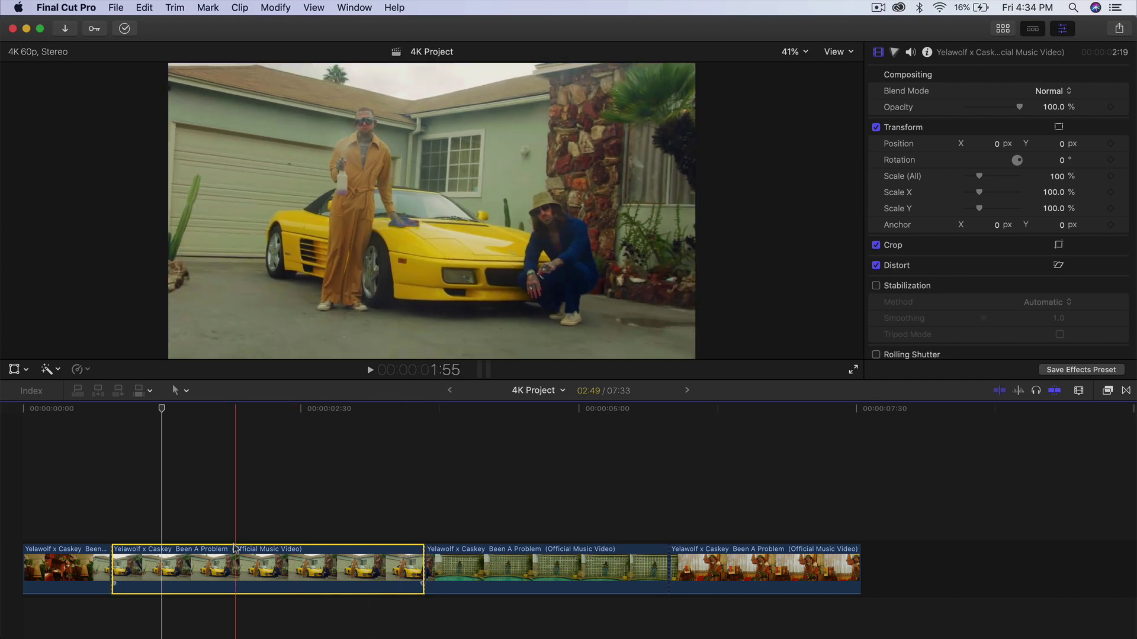
Connect the videoblocks fire flames clip from the library above the yellow car clip, starting at that clip's beginning, and hide the browser.
key("super+1")
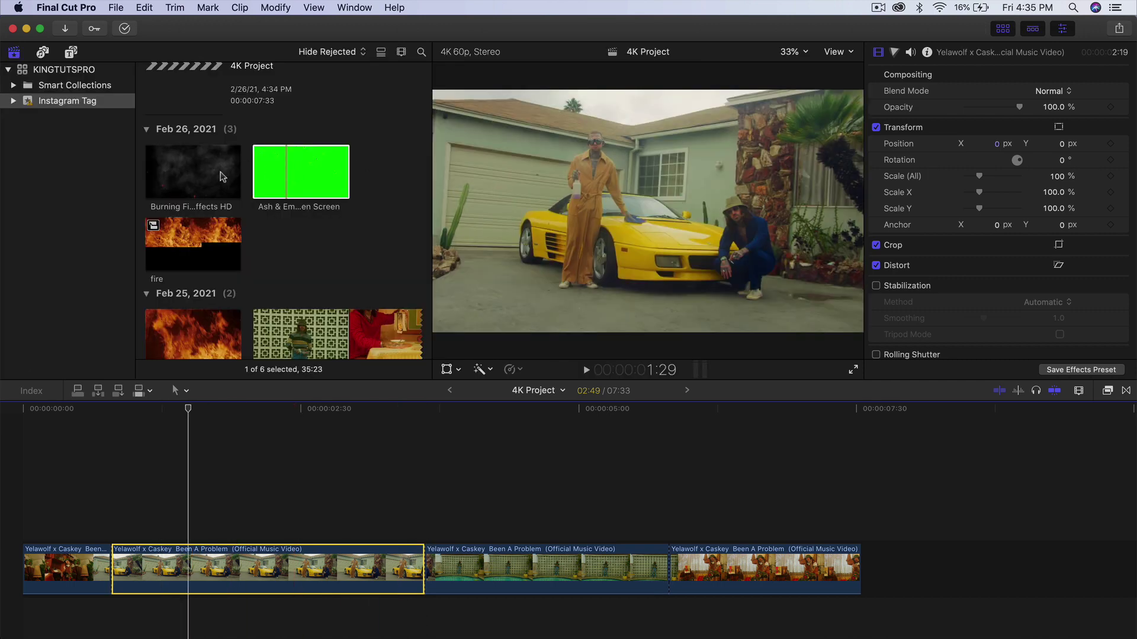
left_click(190, 242)
scroll(191, 234, "down", 4)
left_click(190, 231)
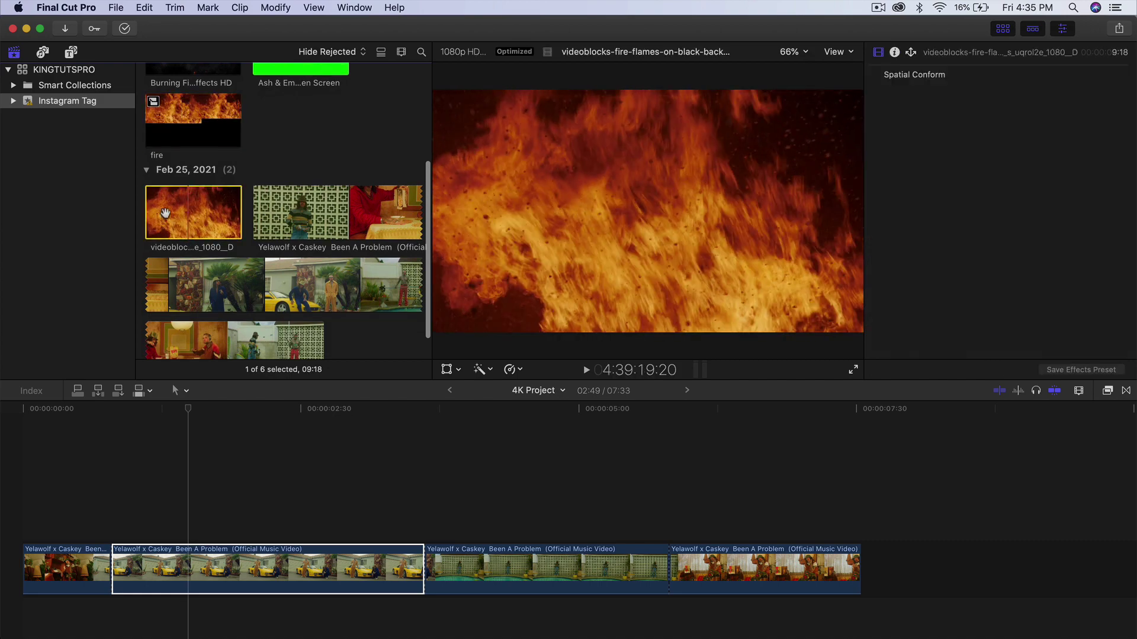
left_click_drag(199, 208, 113, 491)
left_click(1003, 28)
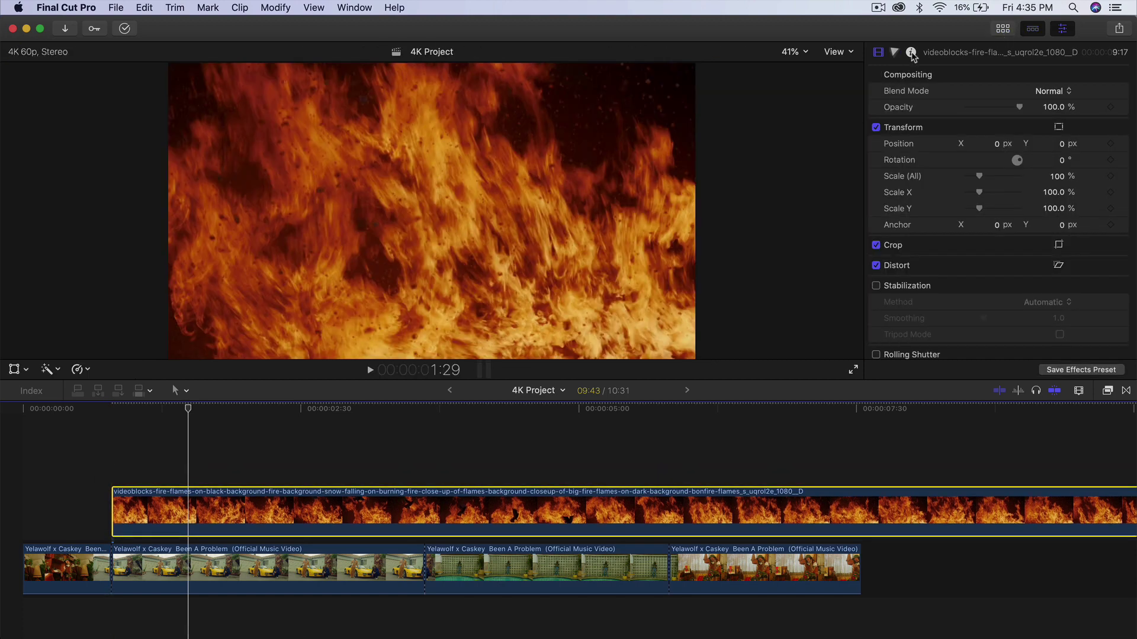
Disable the fire clip and place a duplicate of the yellow car clip directly above the original.
key("v")
key("v")
key("v")
left_click(185, 563)
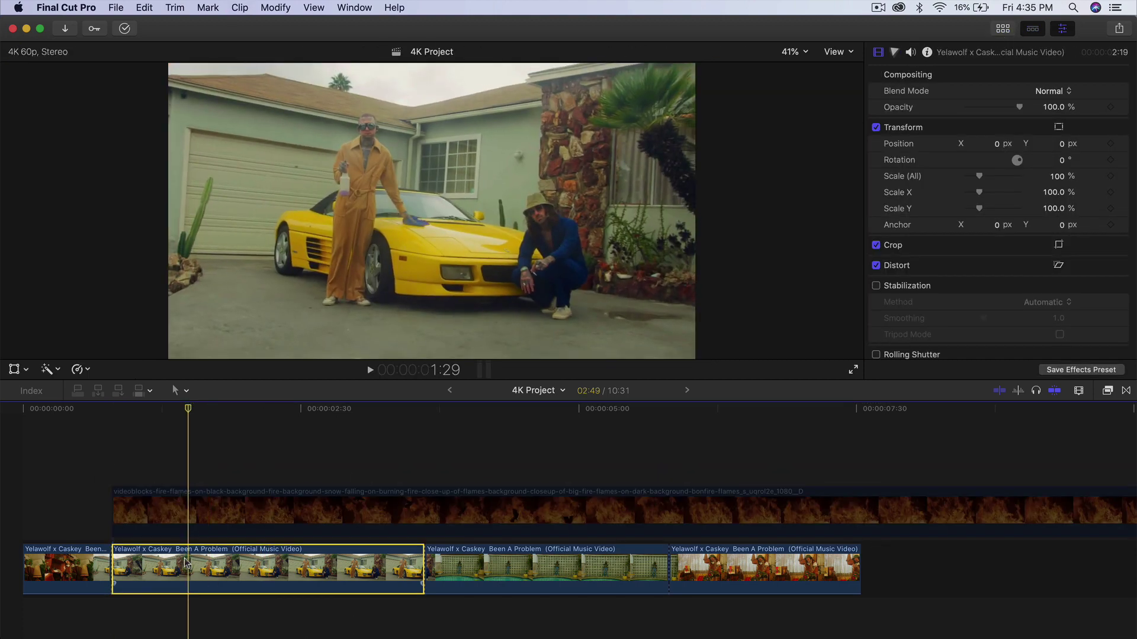
left_click_drag(196, 562, 198, 531)
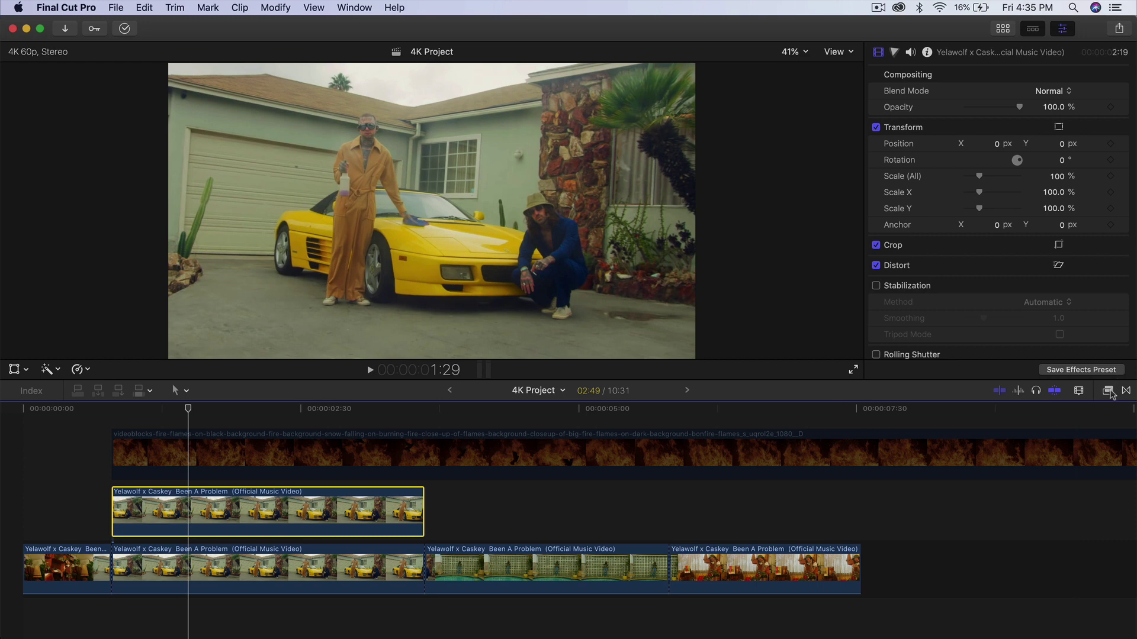
Apply the Draw Mask effect to the duplicated car clip and place the playhead at the start of that clip.
left_click(1110, 392)
scroll(869, 517, "down", 5)
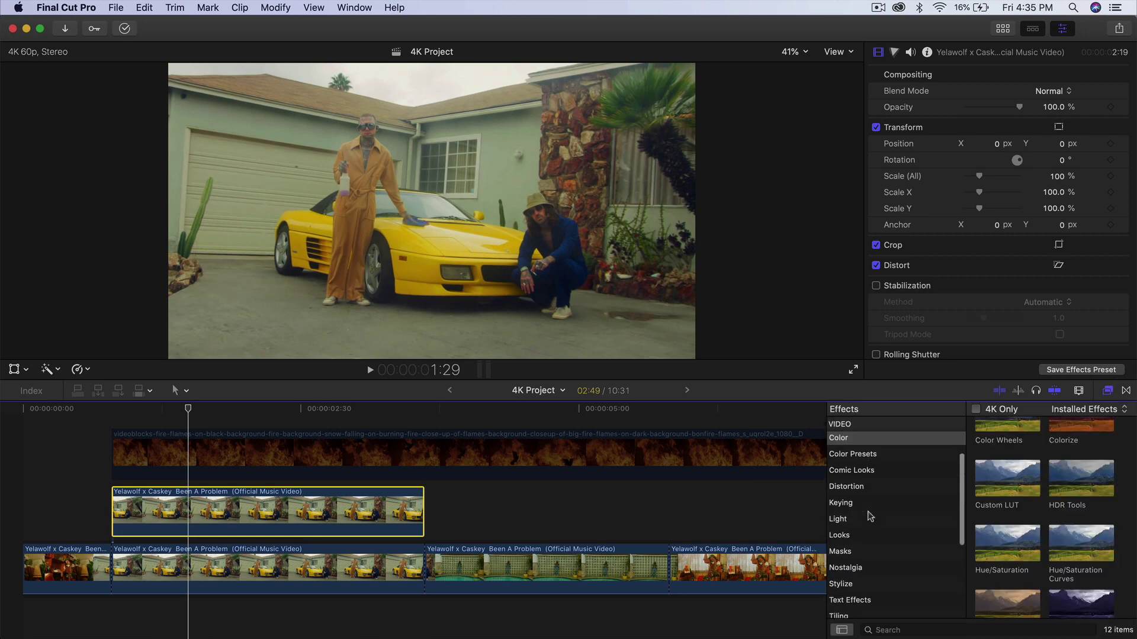
left_click(860, 551)
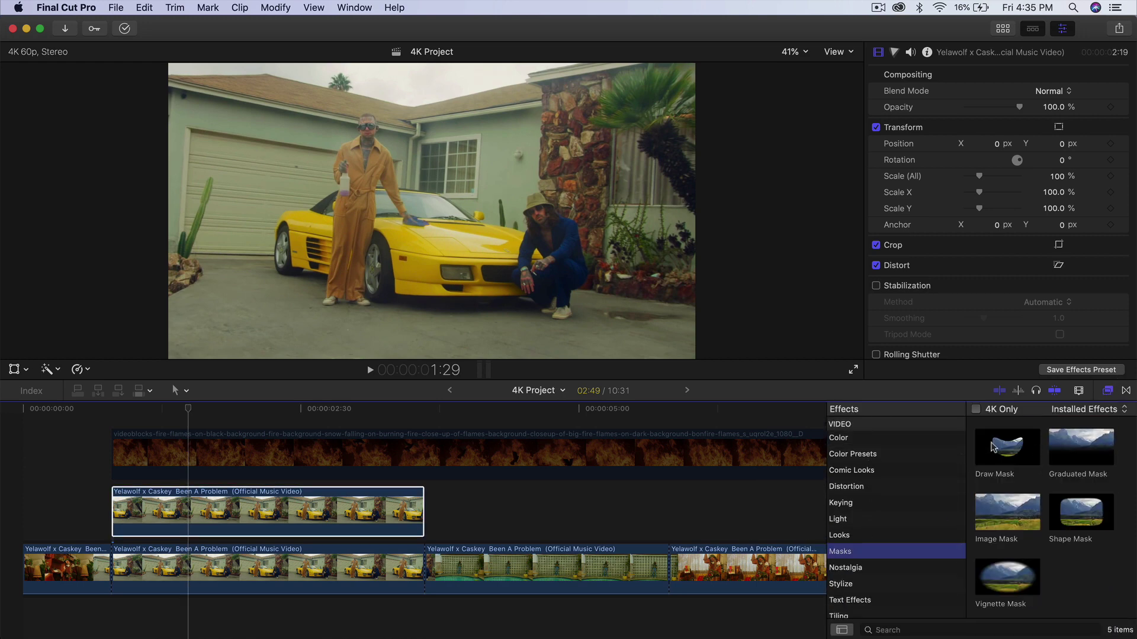
mouse_move(993, 448)
left_mouse_down()
mouse_move(427, 494)
mouse_move(355, 518)
left_mouse_up()
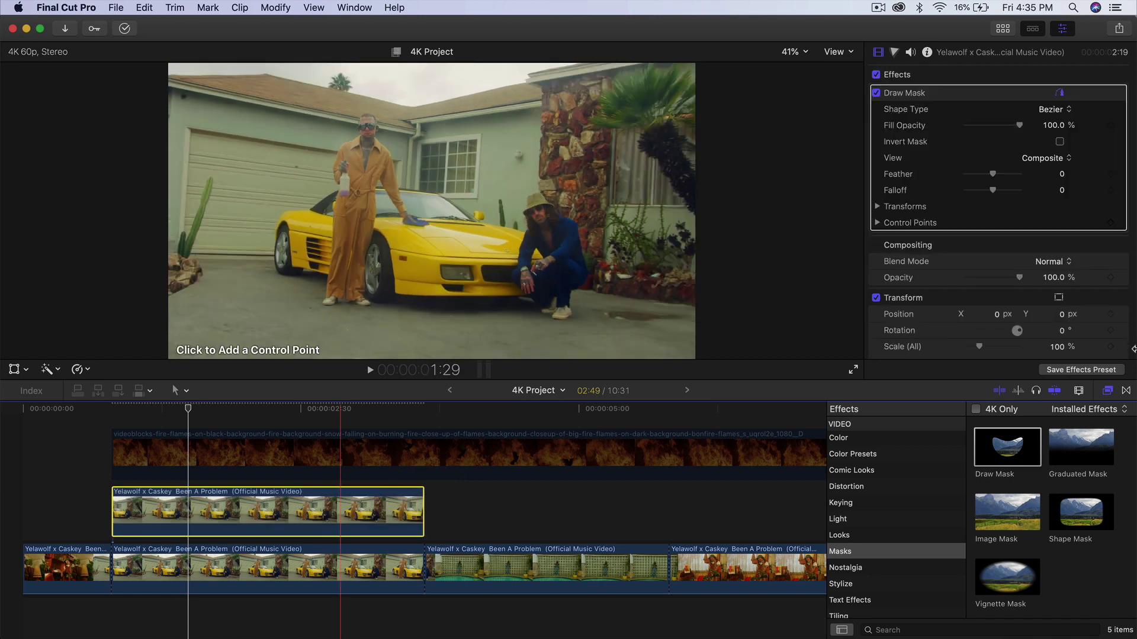
left_click(1108, 392)
left_click(141, 410)
left_click_drag(153, 415, 115, 415)
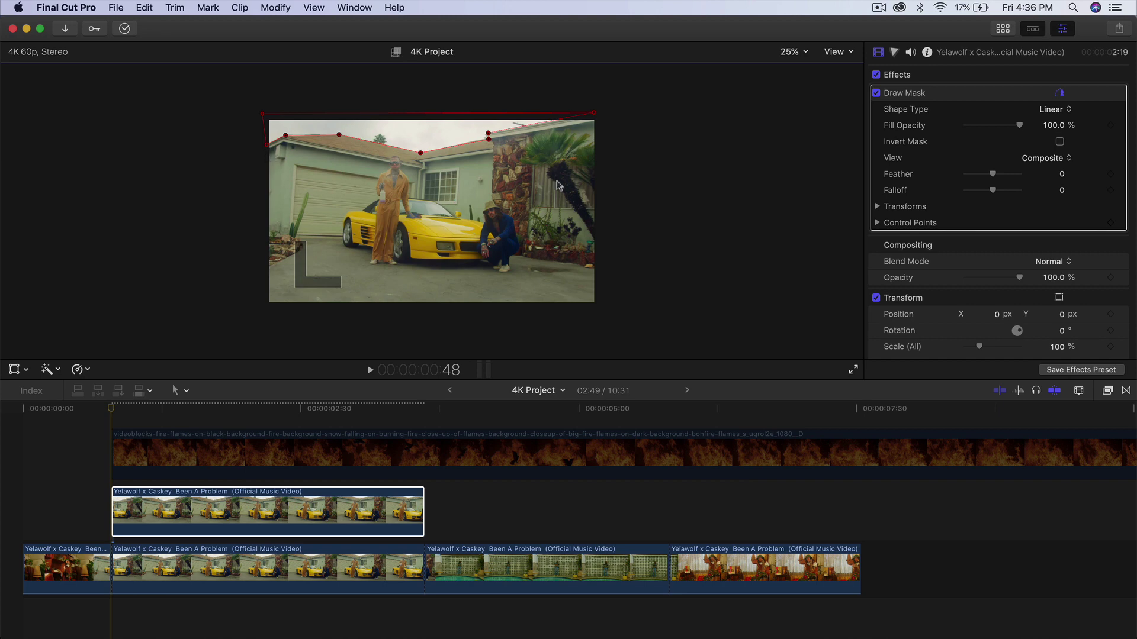
Disable the original car clip and invert the duplicate's draw mask to cut out the sky.
left_click(208, 572)
key("v")
key("v")
key("v")
key("v")
key("v")
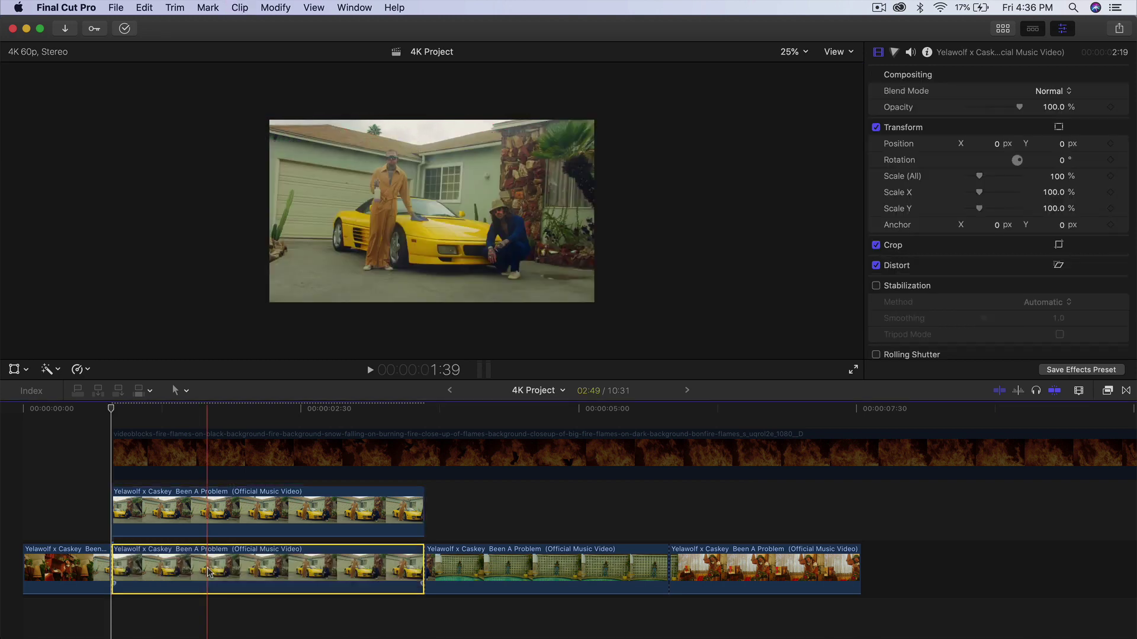
left_click(188, 506)
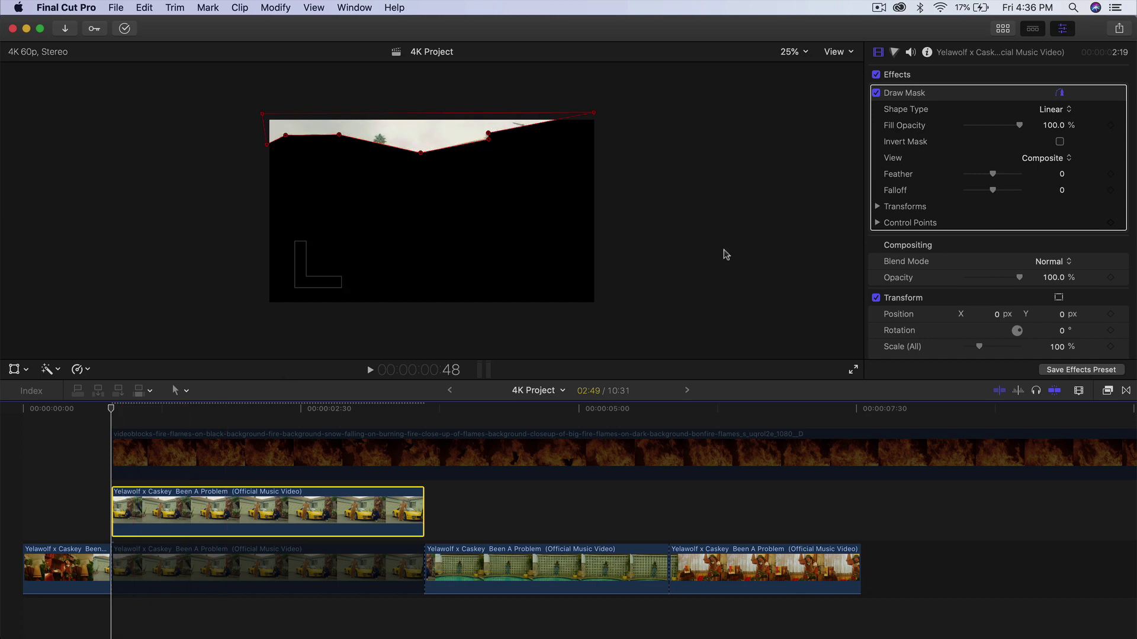
left_click(1061, 143)
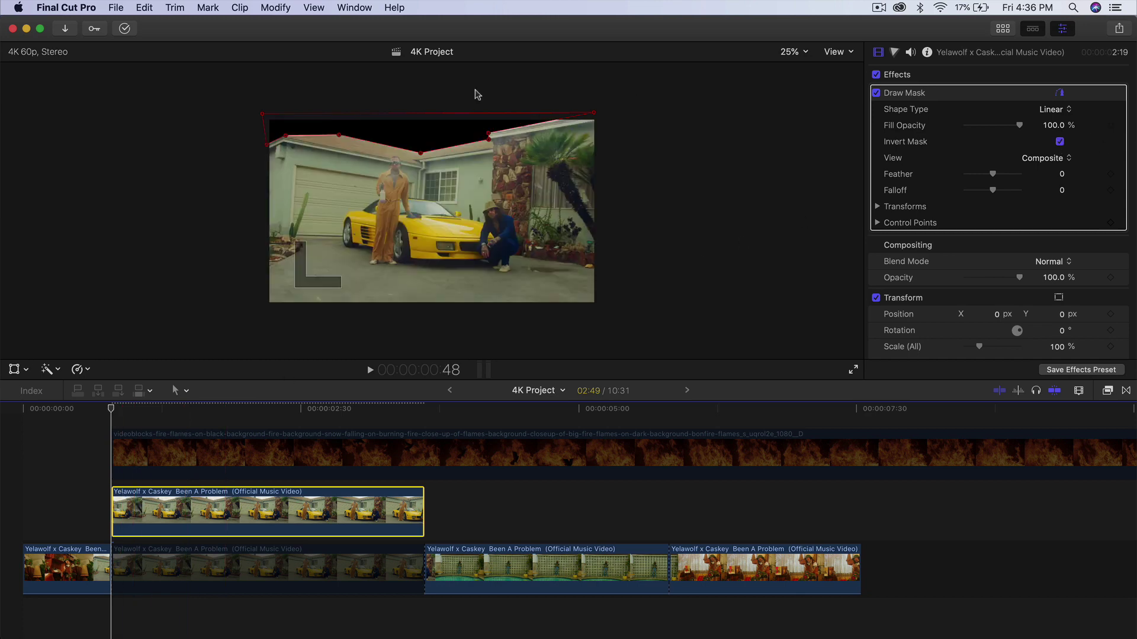
Re-enable the original car clip and the fire clip, and place the fire layer beneath the masked duplicate.
left_click(185, 568)
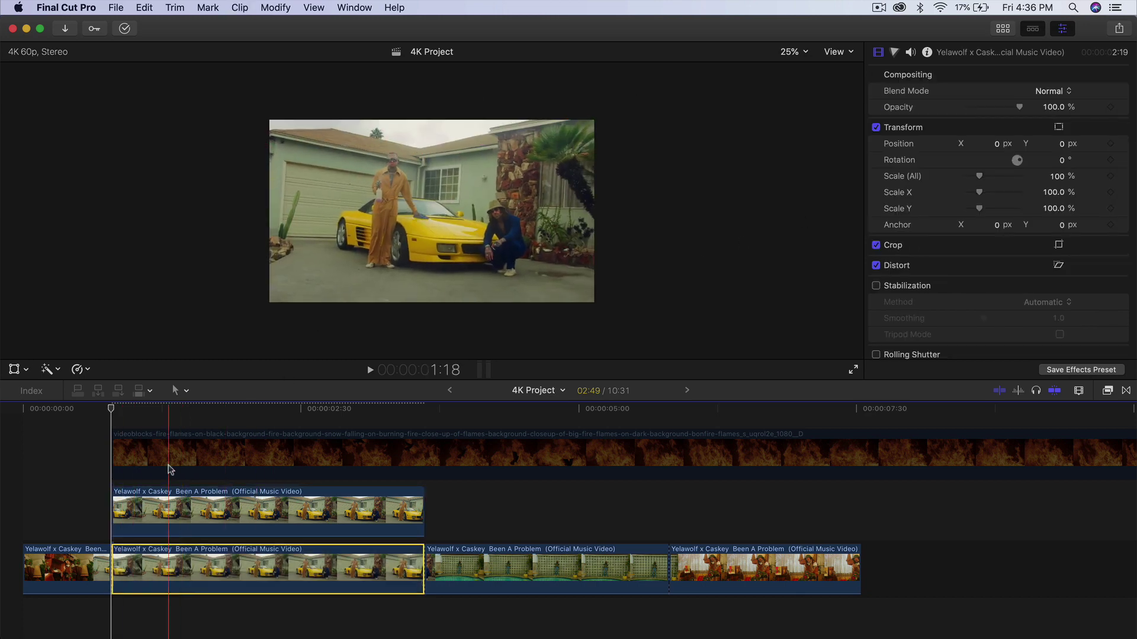
left_click(169, 464)
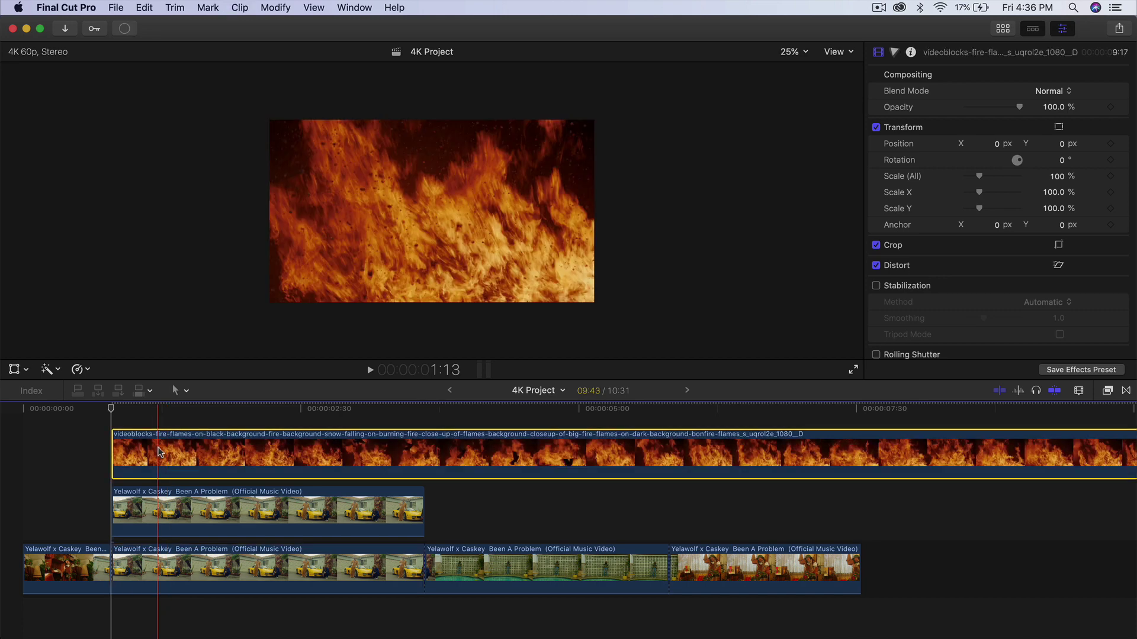
left_click_drag(158, 453, 160, 521)
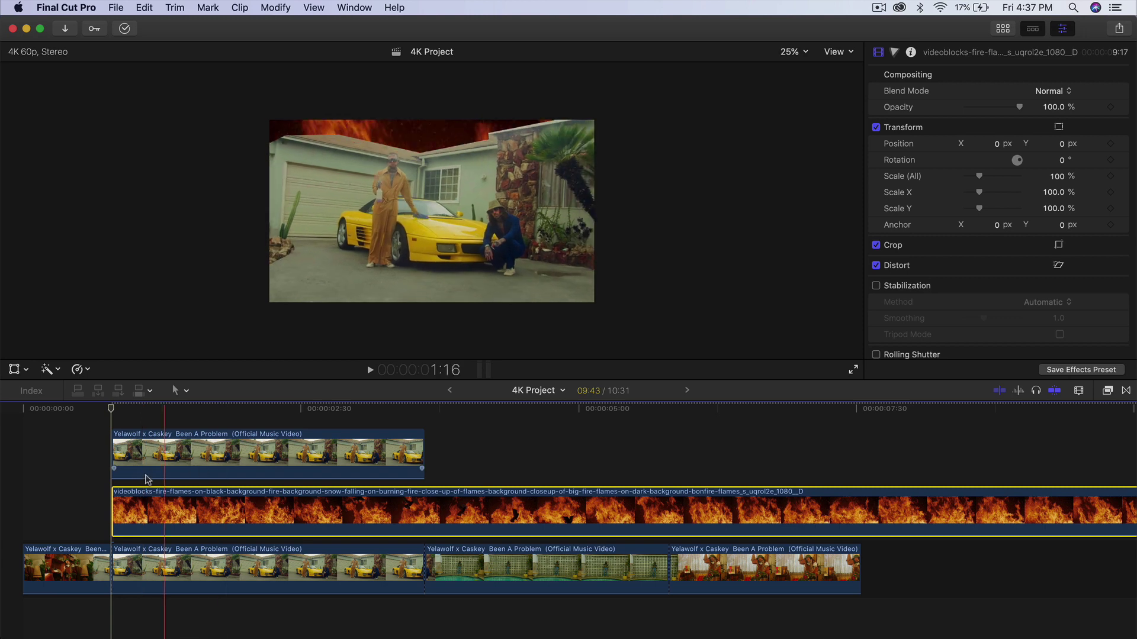
Fit the image in the viewer, cut the fire clip at the end of the masked car clip and delete the excess.
left_click(793, 51)
left_click(802, 72)
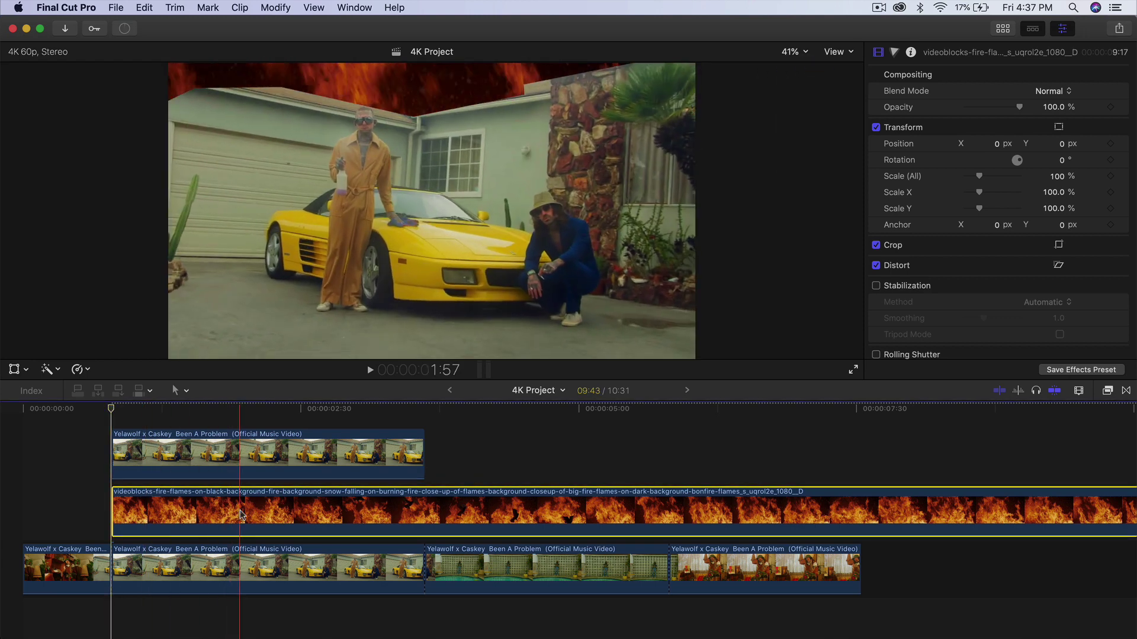
key("super+minus")
key("b")
left_click(389, 503)
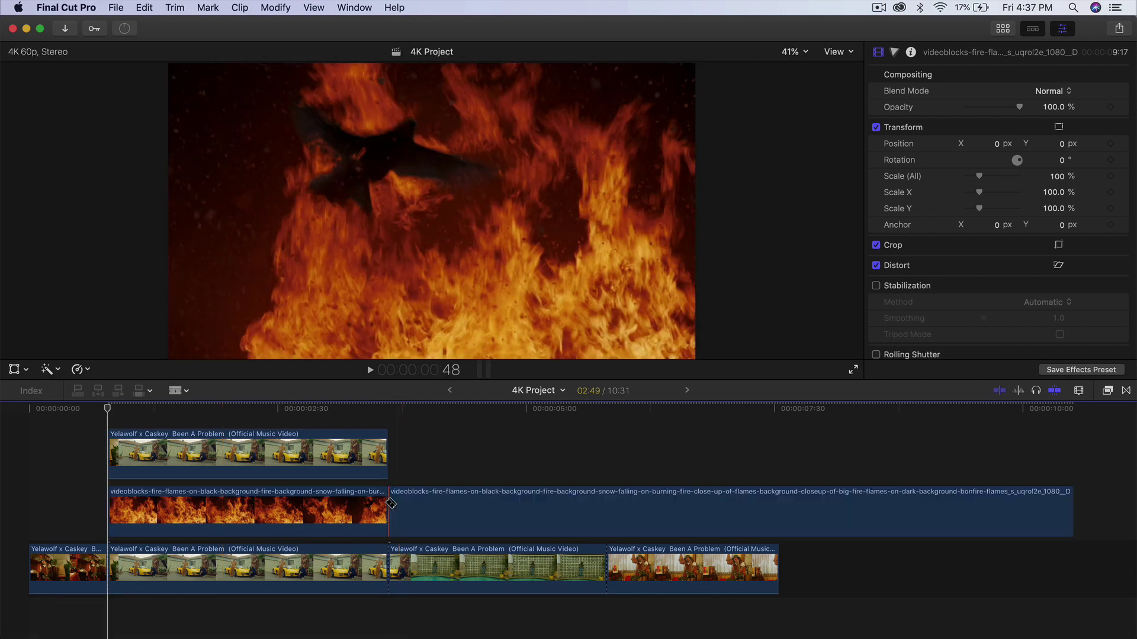
key("a")
left_click(426, 509)
key("BackSpace")
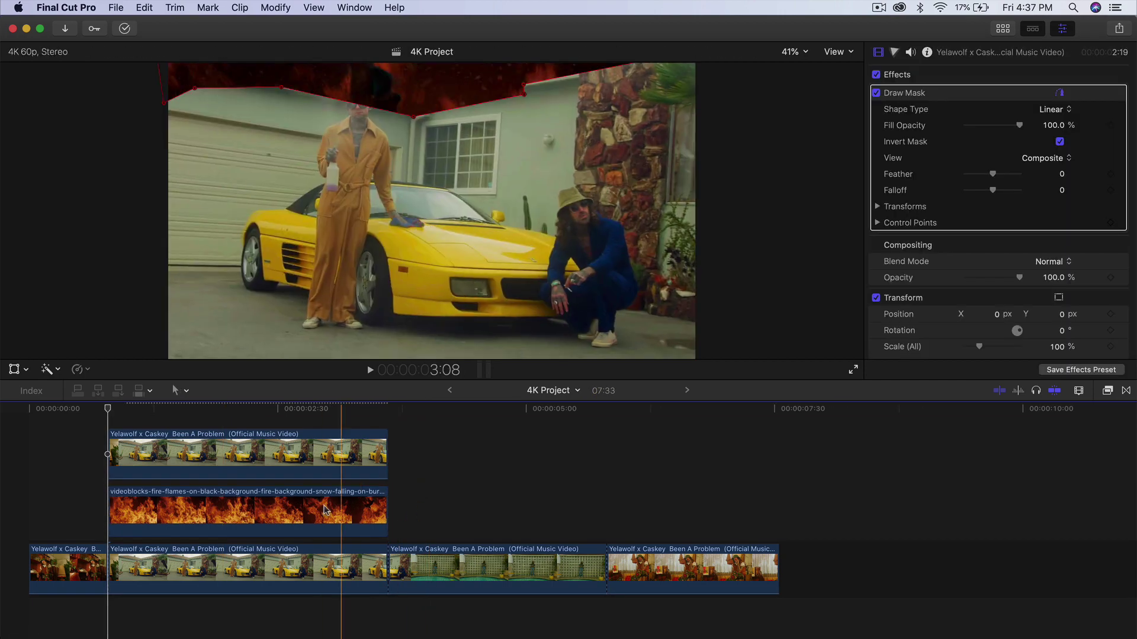
Scale the fire clip to 55.65% and position it at X -857.4, Y 849.2 px over the left part of the sky.
left_click(323, 510)
scroll(231, 462, "up", 1)
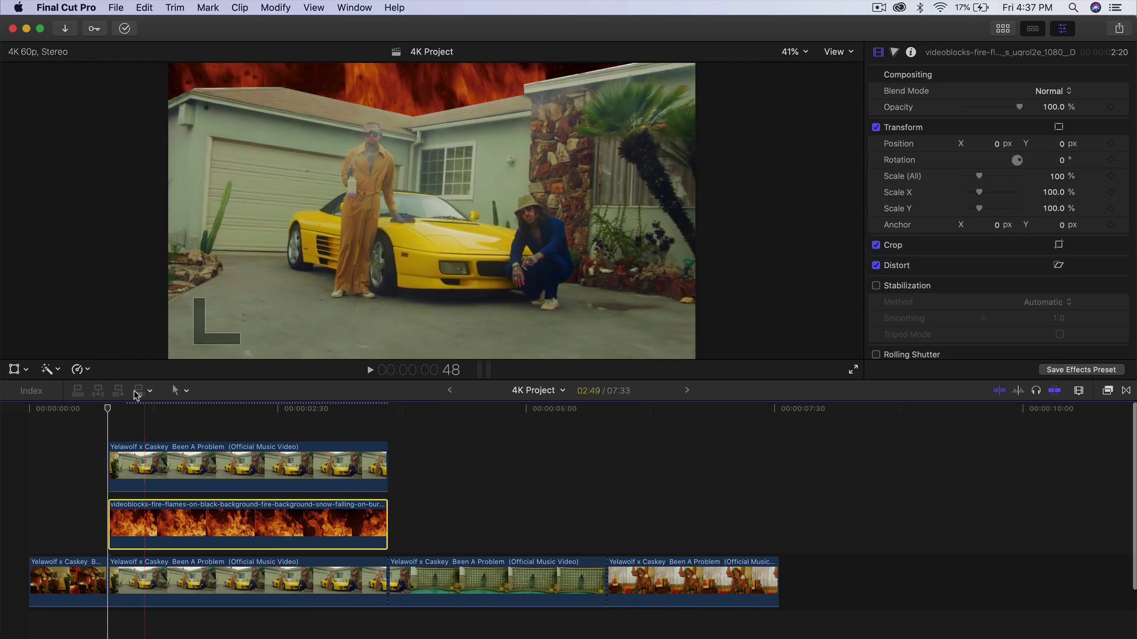
left_click(14, 369)
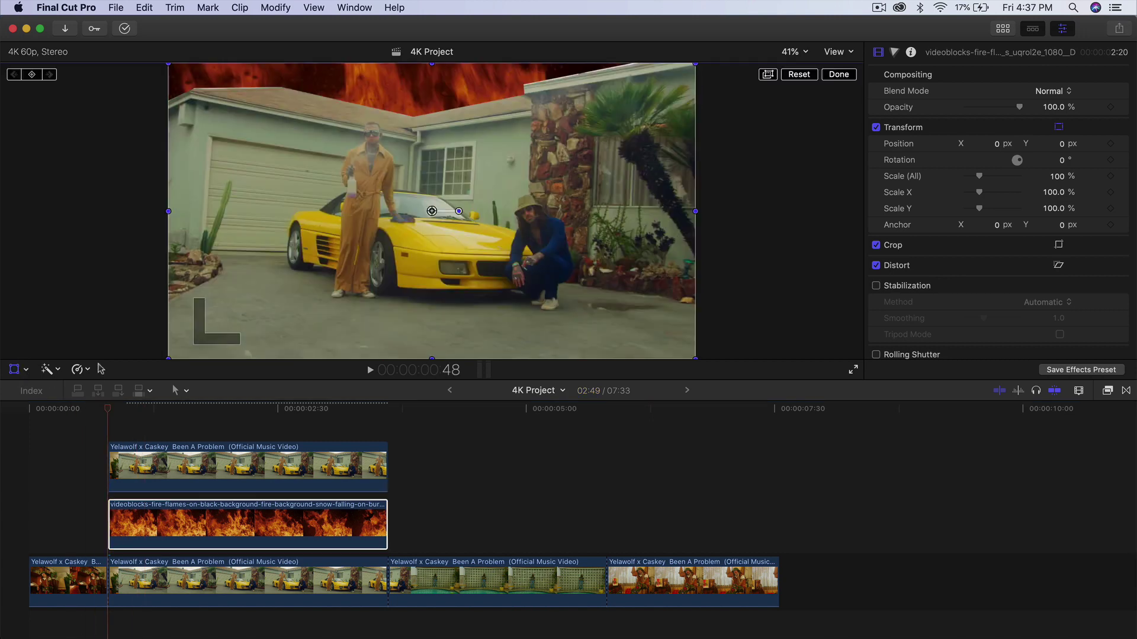
left_click_drag(694, 358, 486, 299)
left_click_drag(500, 257, 375, 88)
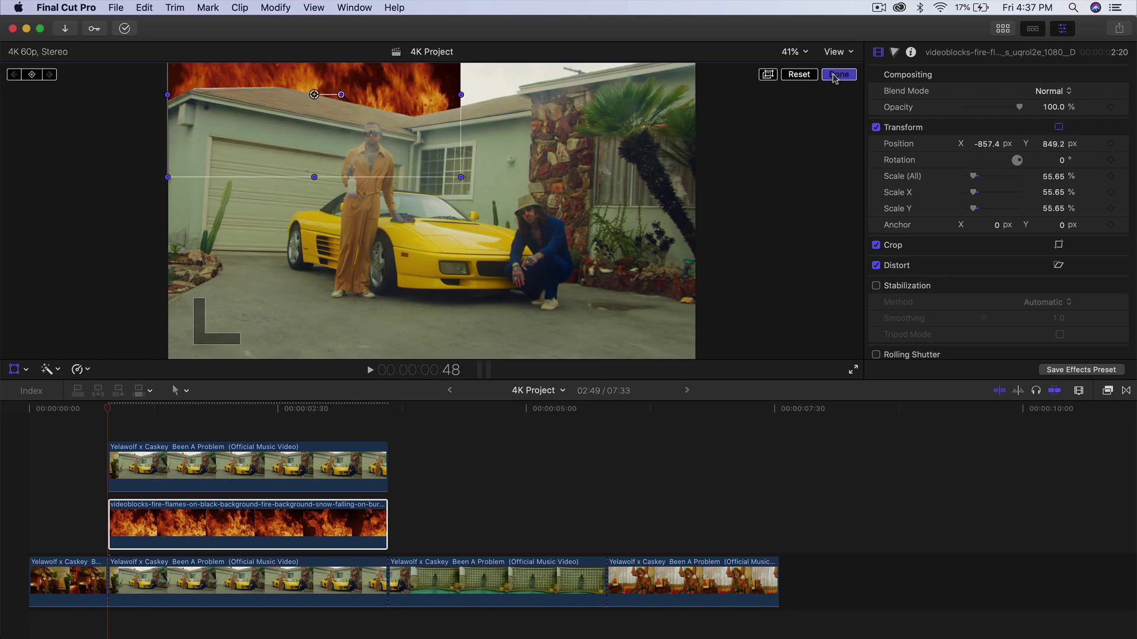
left_click(838, 74)
Duplicate the fire clip one layer up and position the copy at X 872.4, Y 826.8 px over the right part of the sky.
left_click_drag(228, 530, 229, 487)
left_click(155, 490)
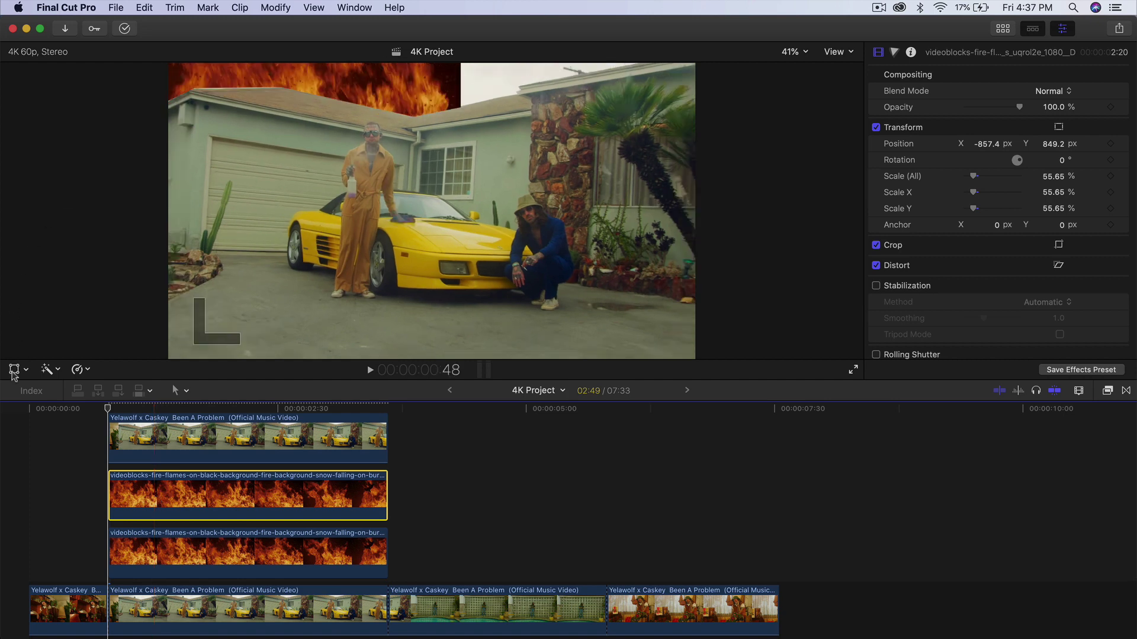
left_click(14, 370)
left_click_drag(314, 96, 552, 99)
left_click(838, 75)
Apply a Graduated Mask to the upper fire clip, with its target at X -0.92, Y -0.07 and its center at X -0.56, Y 0.07.
left_click(1107, 390)
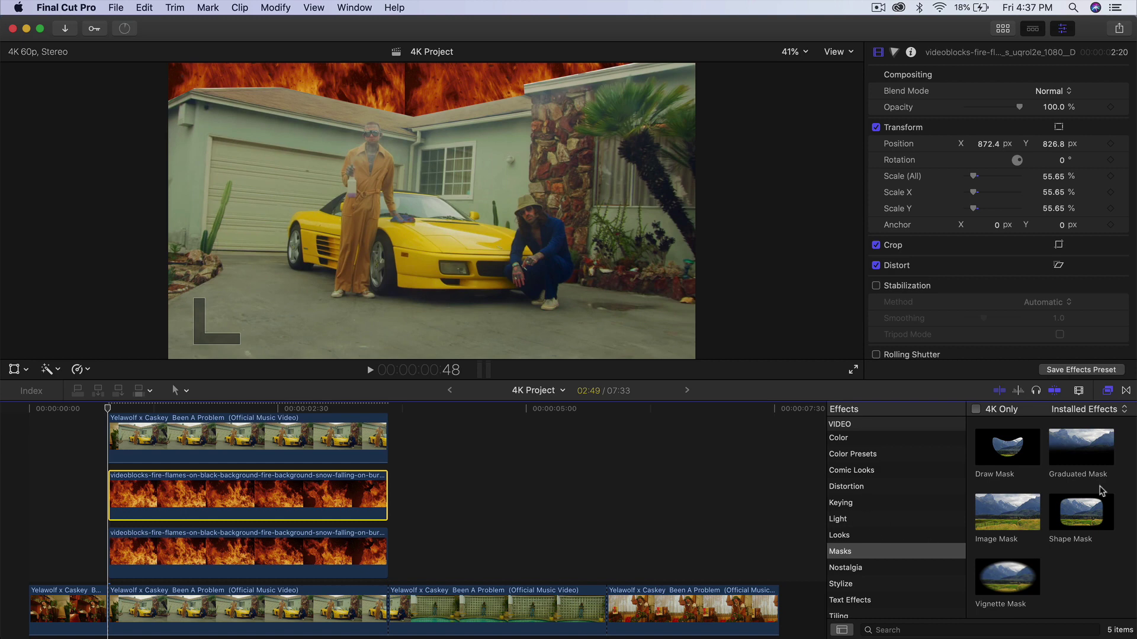
left_click_drag(1057, 441, 327, 492)
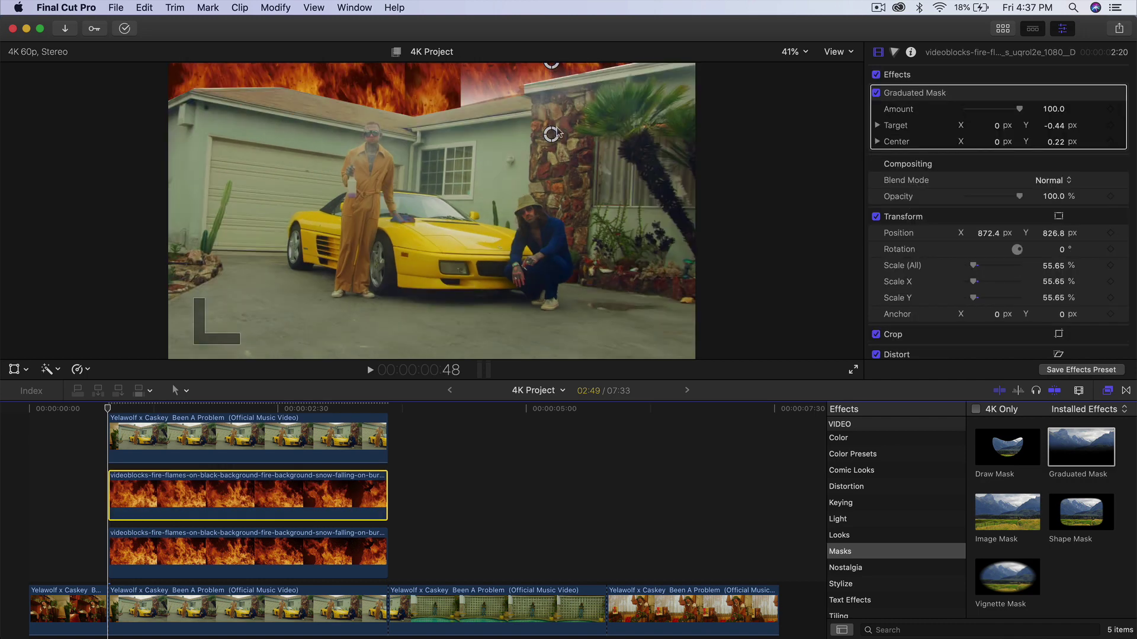
left_click_drag(556, 134, 403, 81)
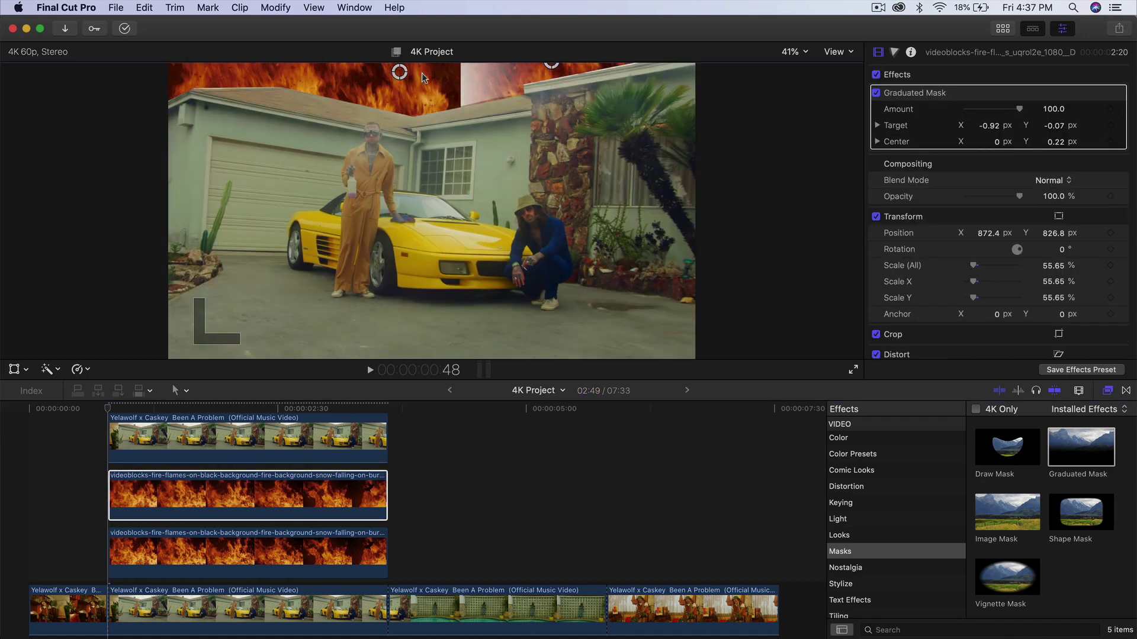
left_click_drag(551, 65, 459, 87)
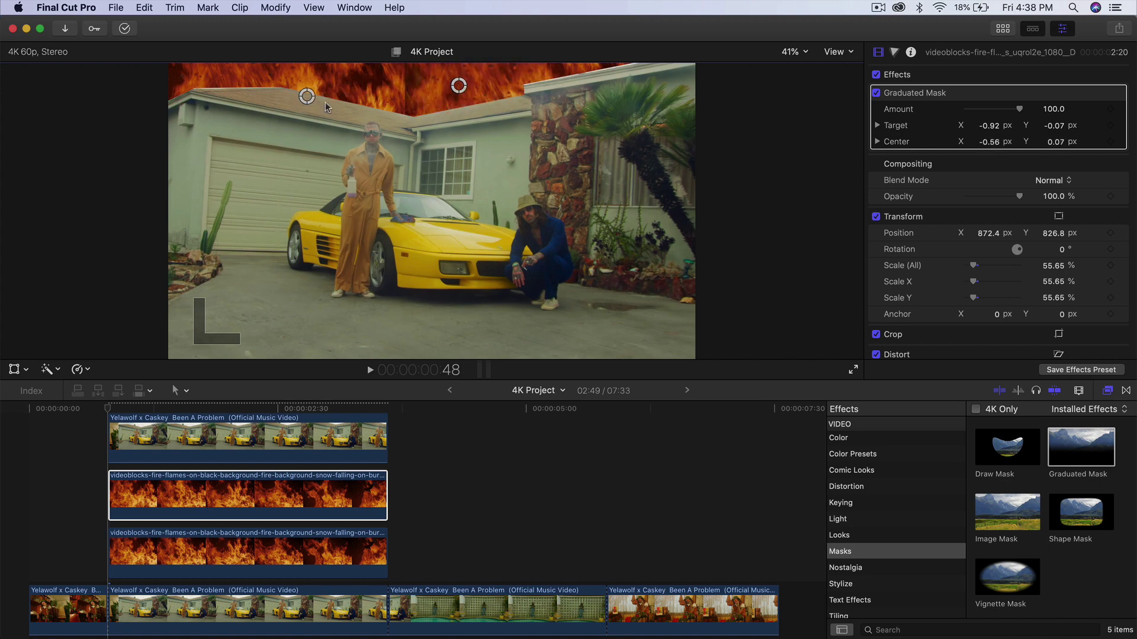
Move the Graduated Mask target on the upper fire clip to X -0.35, Y -0.01 and play the blend back.
left_click_drag(203, 95, 400, 89)
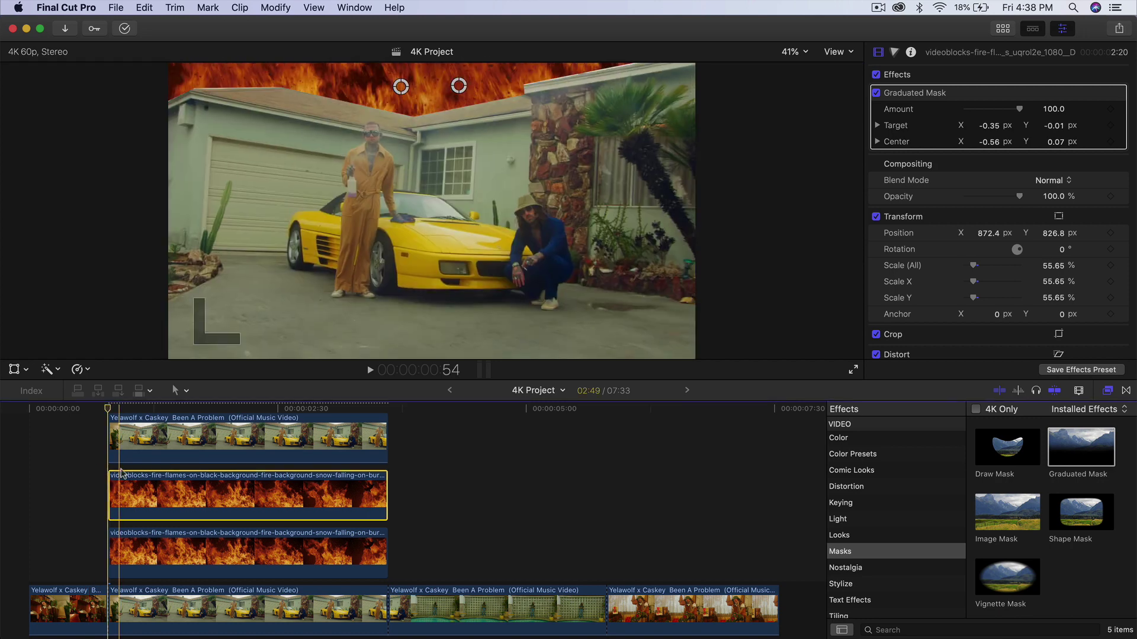
left_click(116, 474)
key("space")
key("space")
Combine both fire clips into a compound clip named "main fire" and play it back.
left_click_drag(416, 560, 310, 497)
right_click(311, 497)
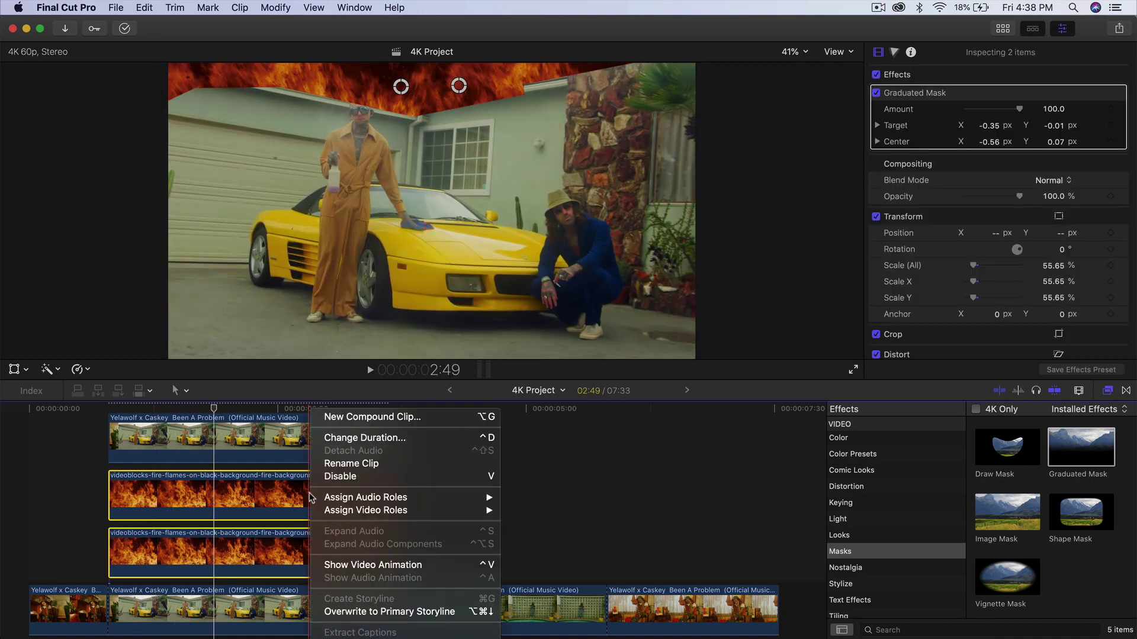
left_click(374, 419)
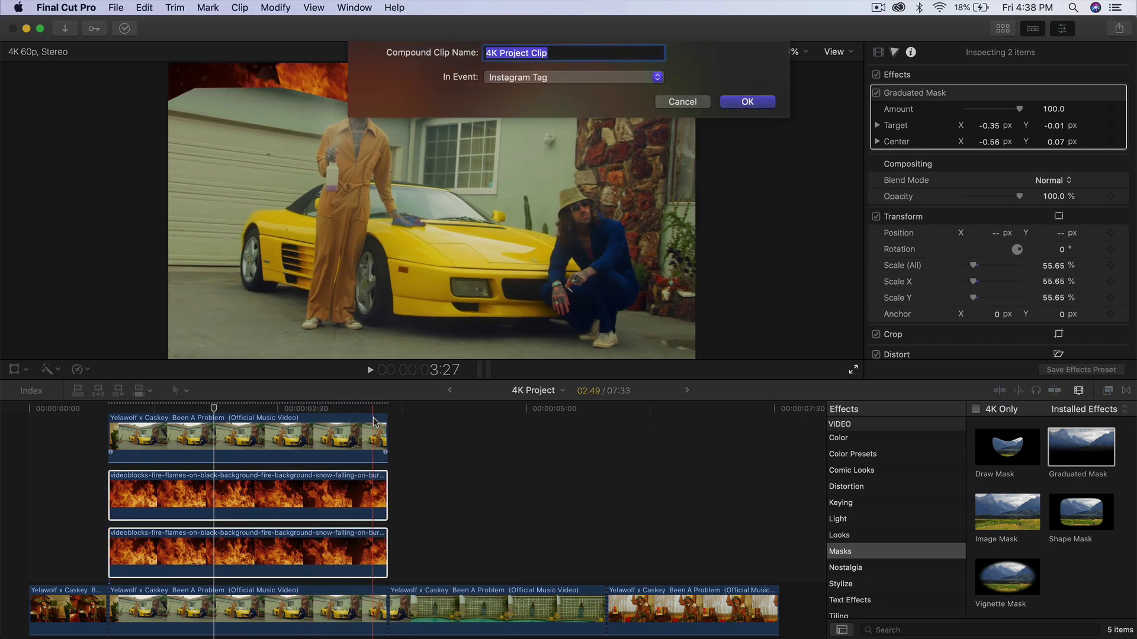
type("main fire")
key("Return")
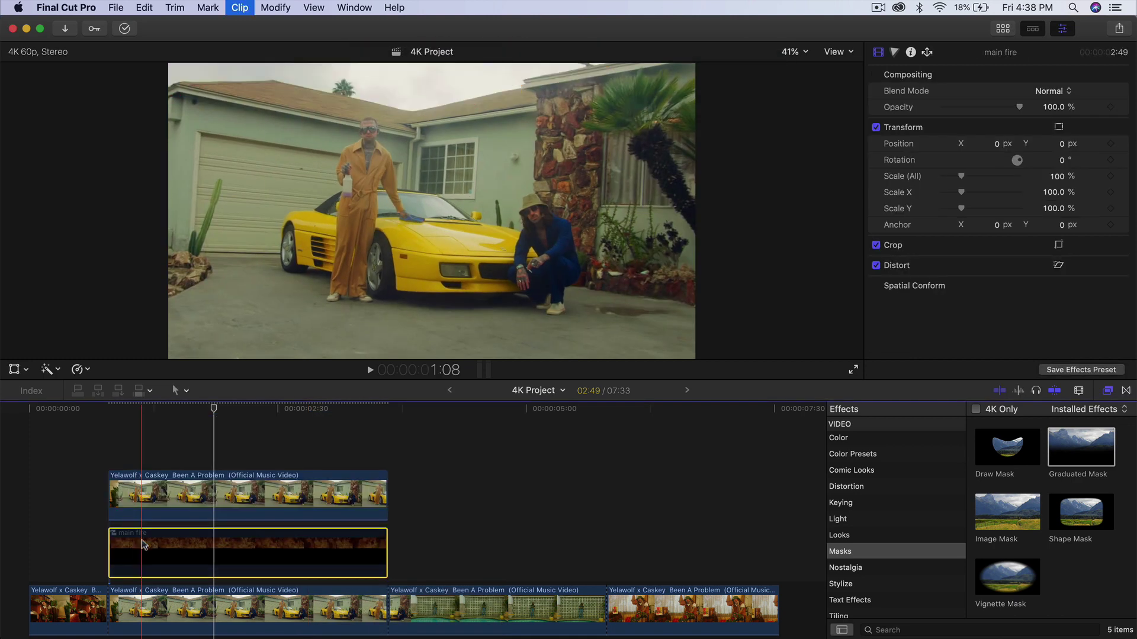
key("space")
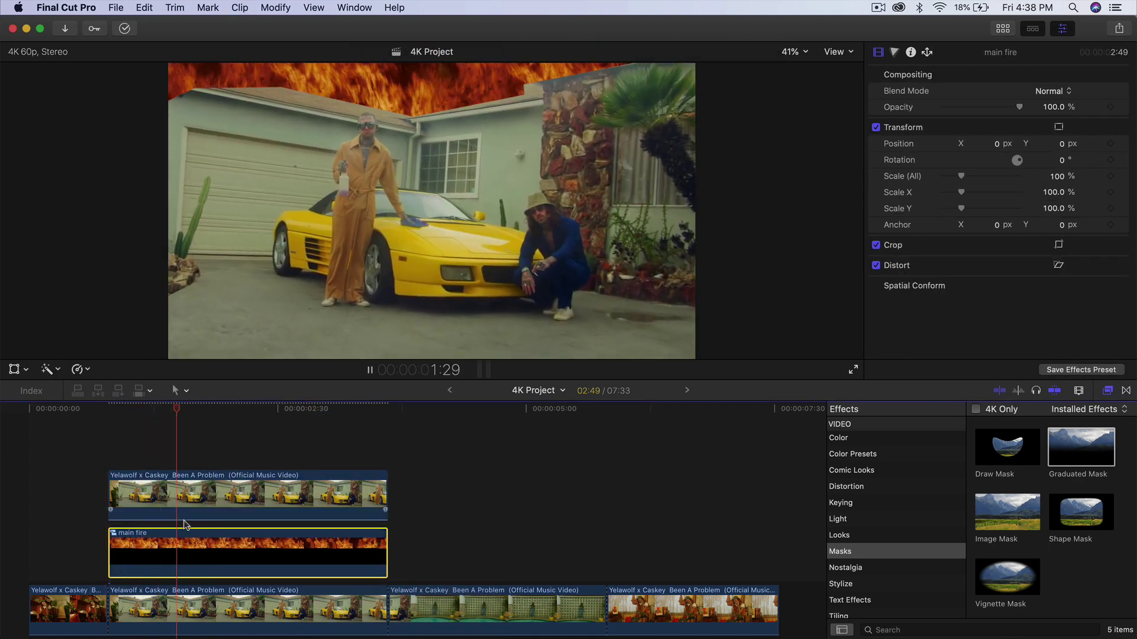
key("space")
Add a Control Points keyframe to the Draw Mask at the start of the masked car clip.
left_click(150, 486)
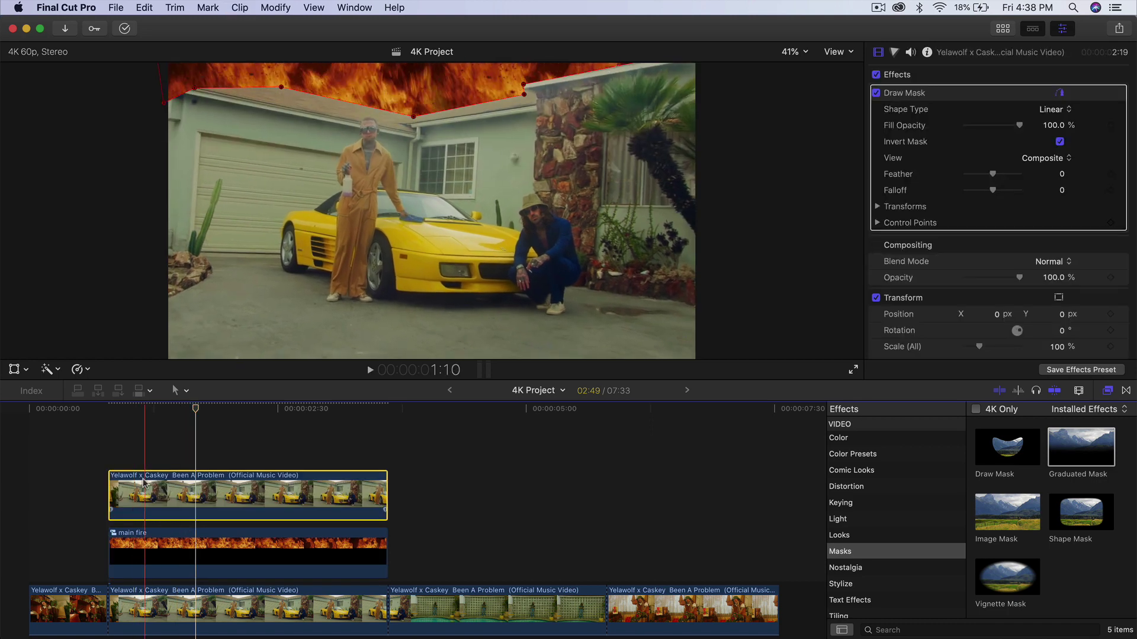
left_click(109, 411)
left_click(1107, 390)
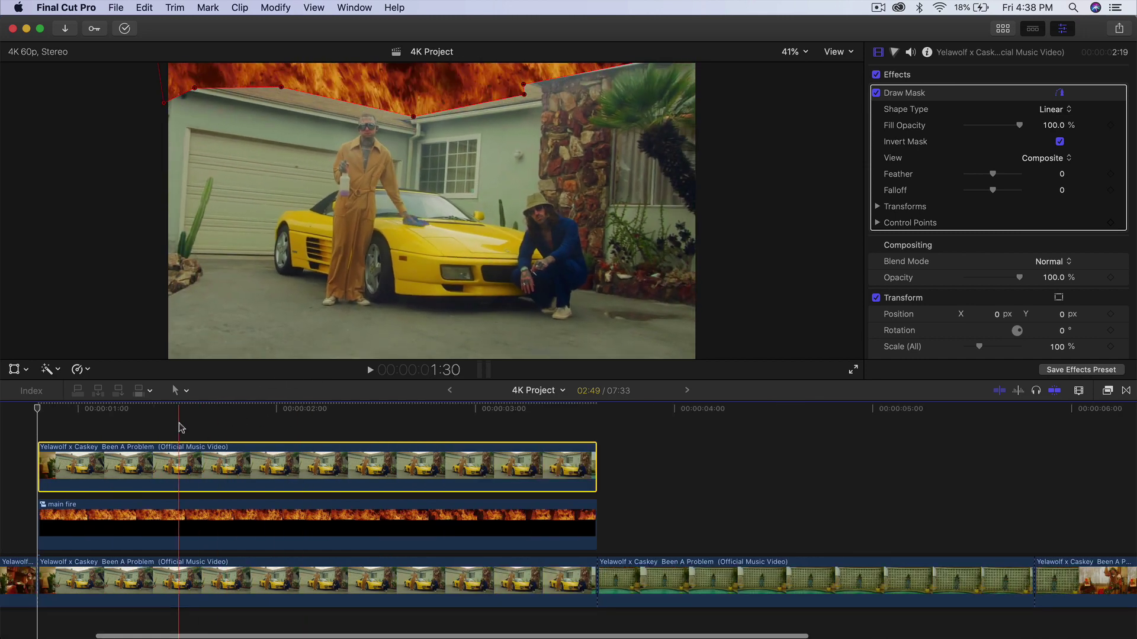
scroll(178, 428, "left", 3)
left_click(954, 104)
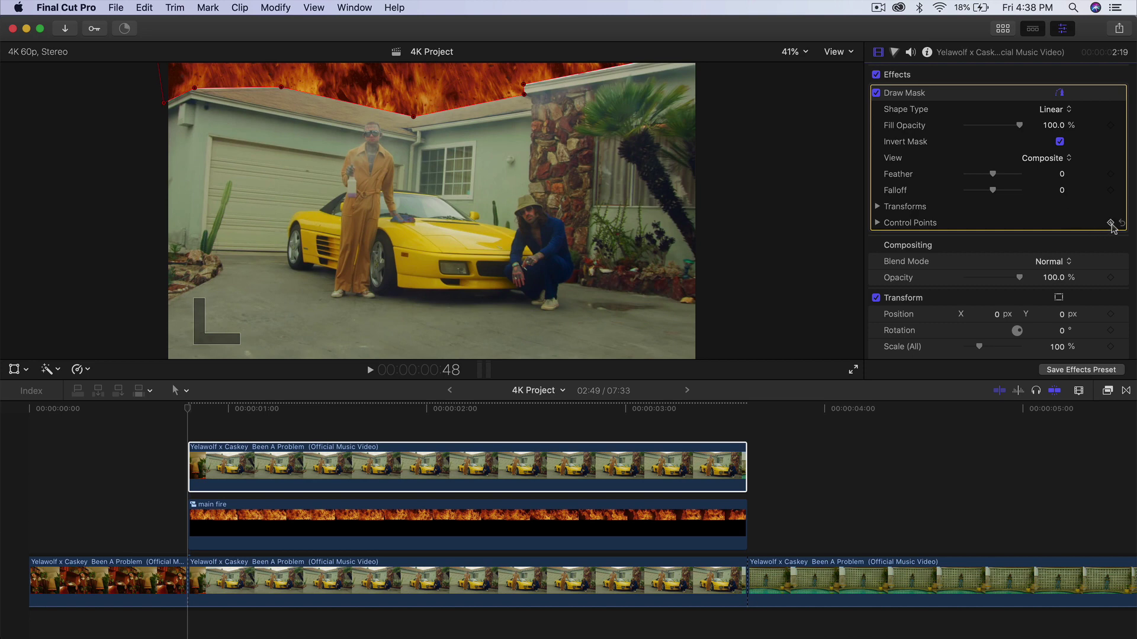
left_click(905, 207)
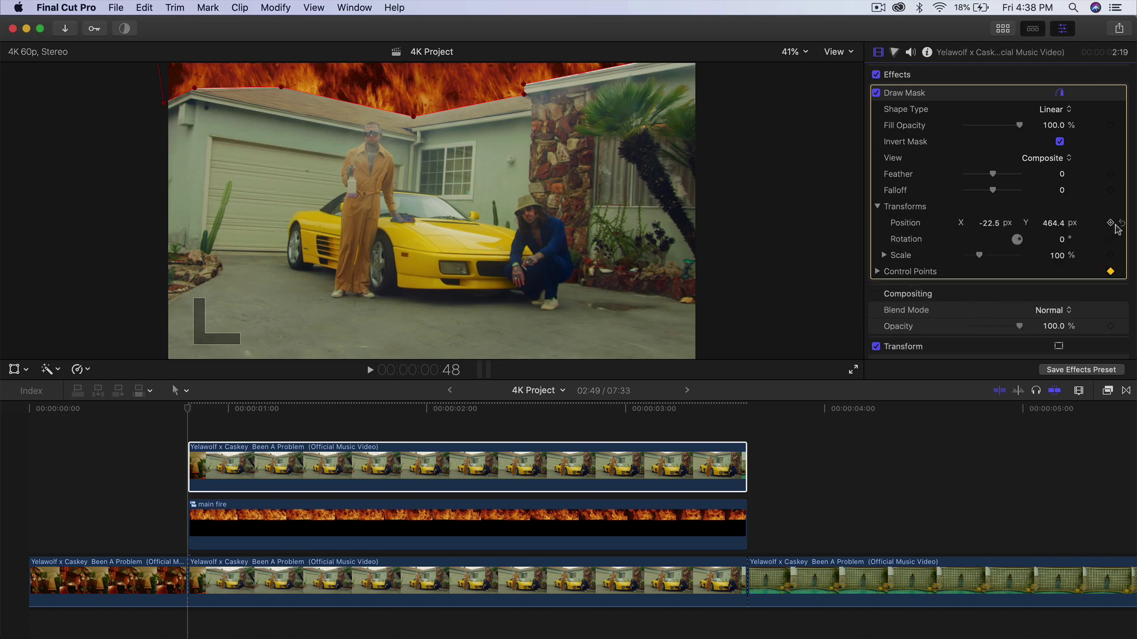
left_click(882, 208)
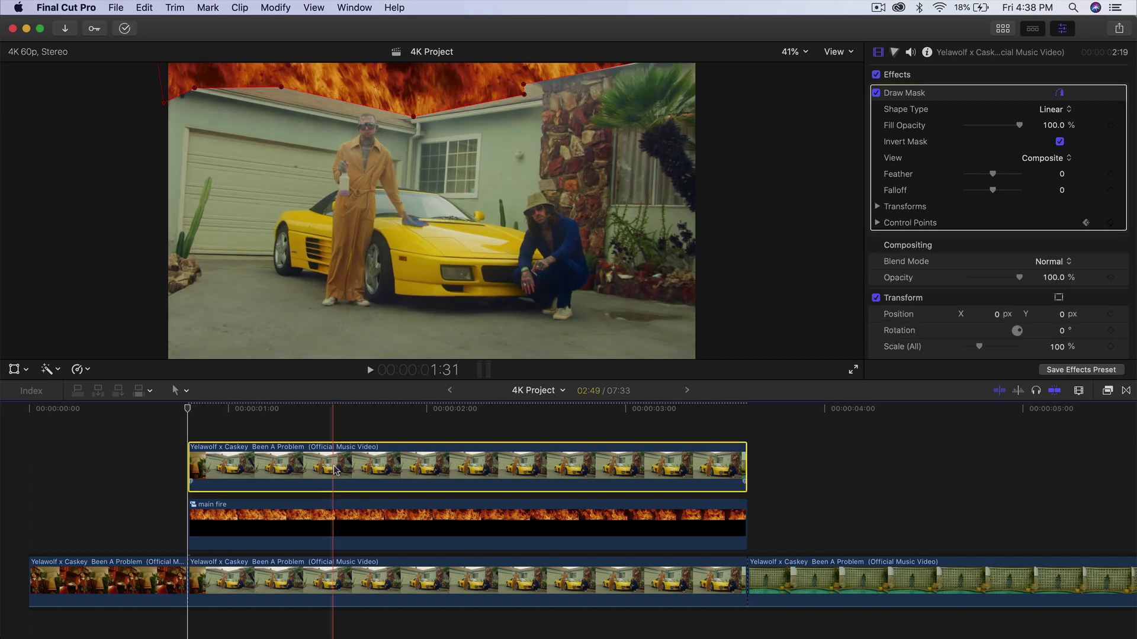
Turn off Invert Mask and realign the mask points with the roofline every ten frames.
left_click(1059, 142)
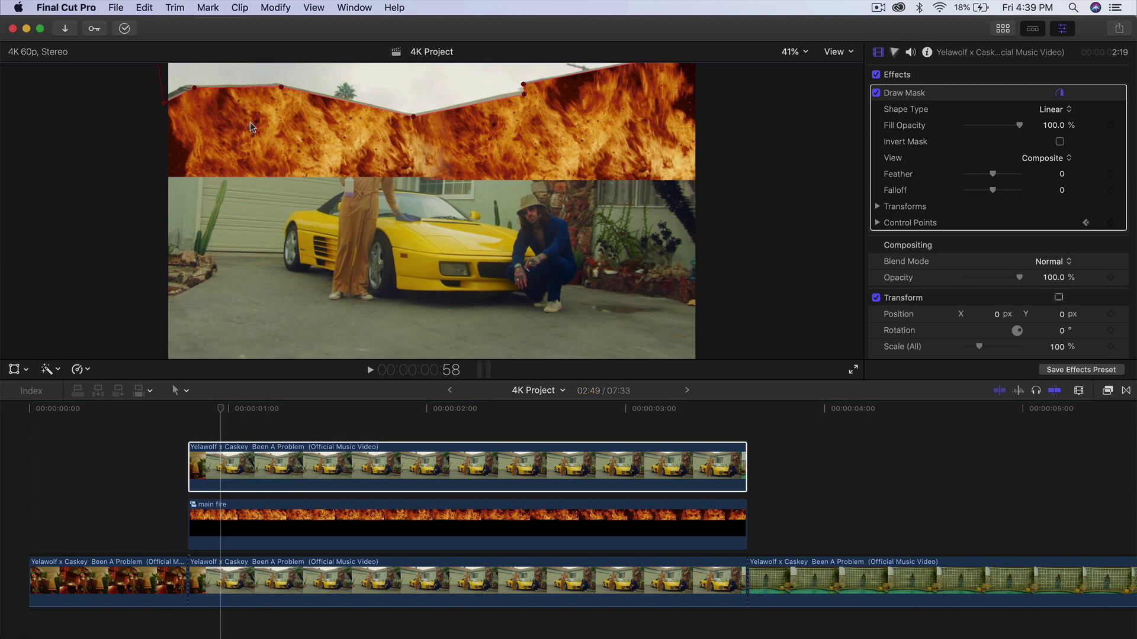
left_click_drag(325, 76, 325, 73)
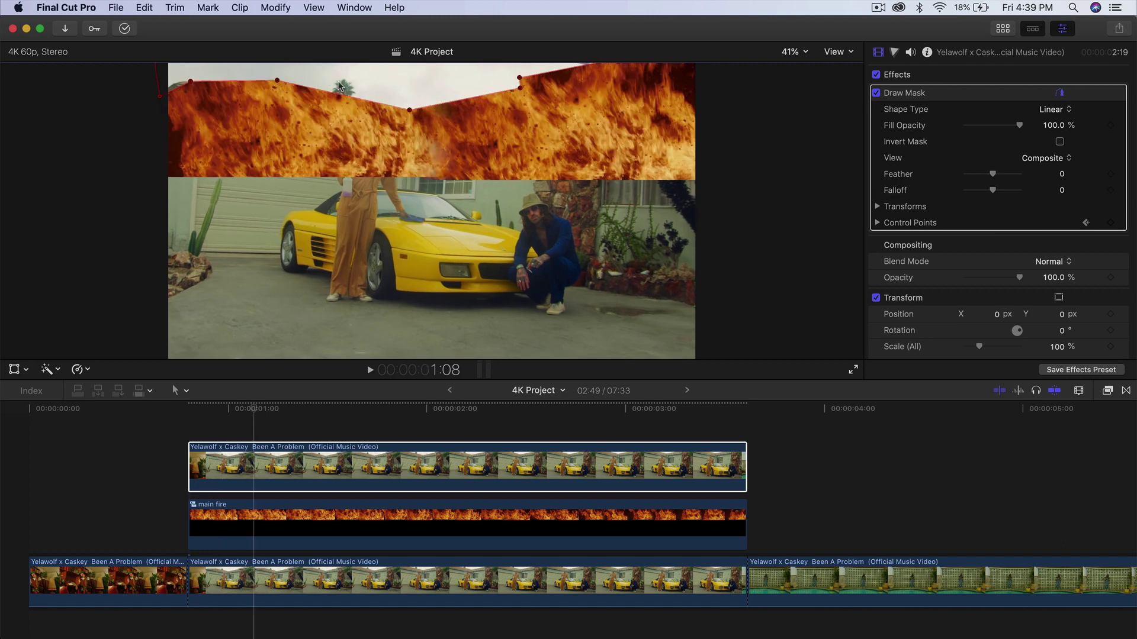
left_click_drag(193, 81, 178, 81)
key("shift+Left")
key("shift+Right")
key("shift+Right")
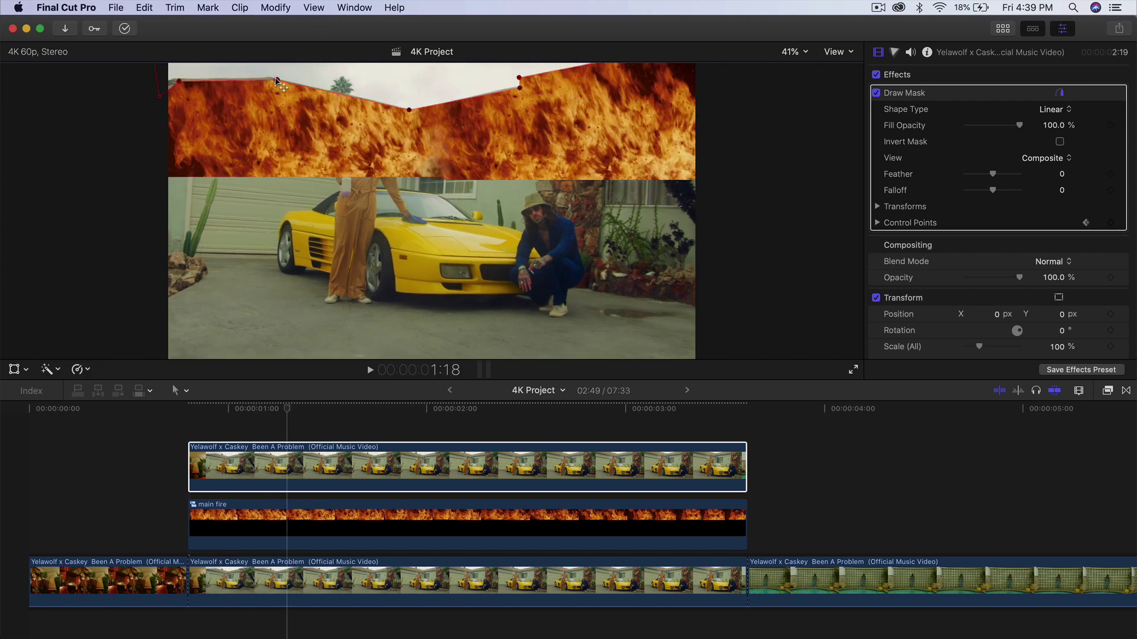
left_click_drag(275, 80, 271, 78)
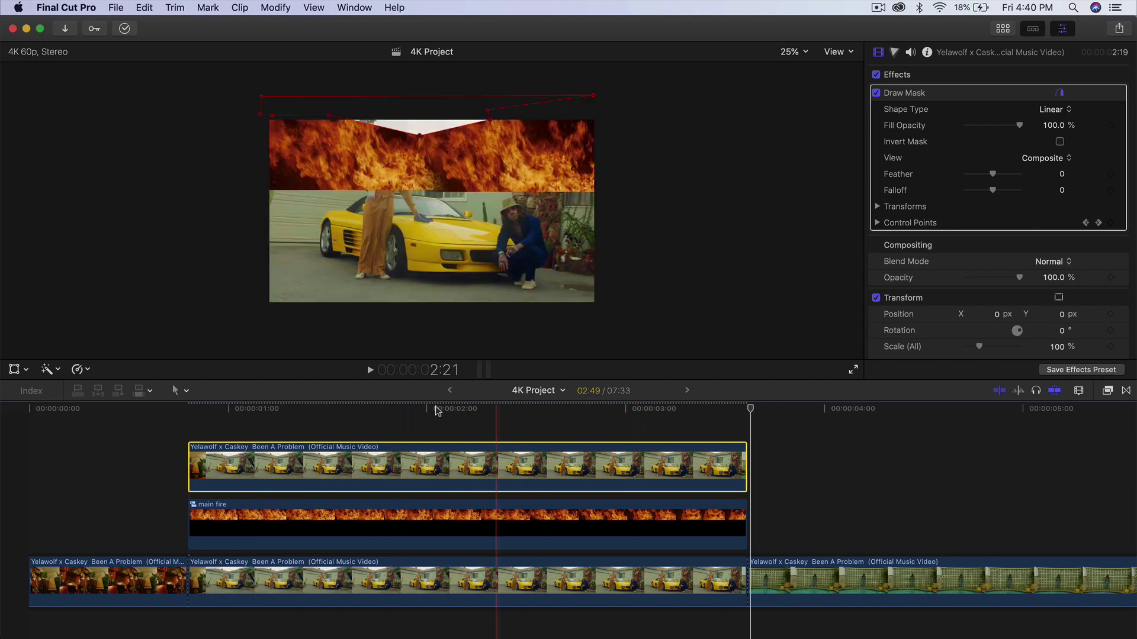
Turn Invert Mask back on for the Draw Mask and fit the image in the viewer.
left_click(413, 410)
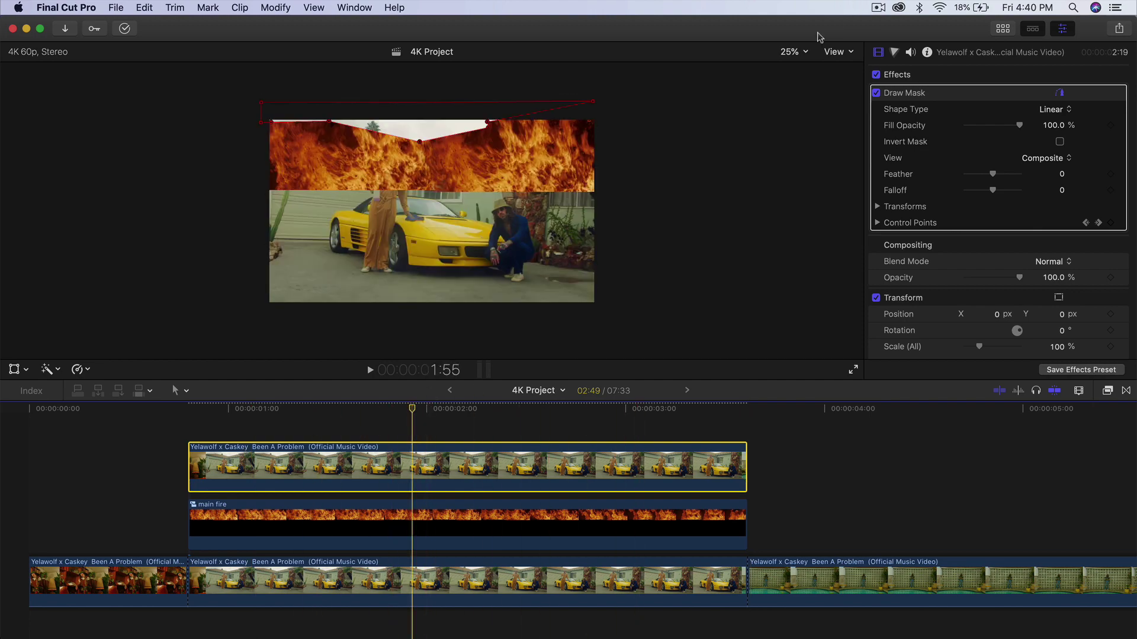
left_click(794, 51)
left_click(844, 93)
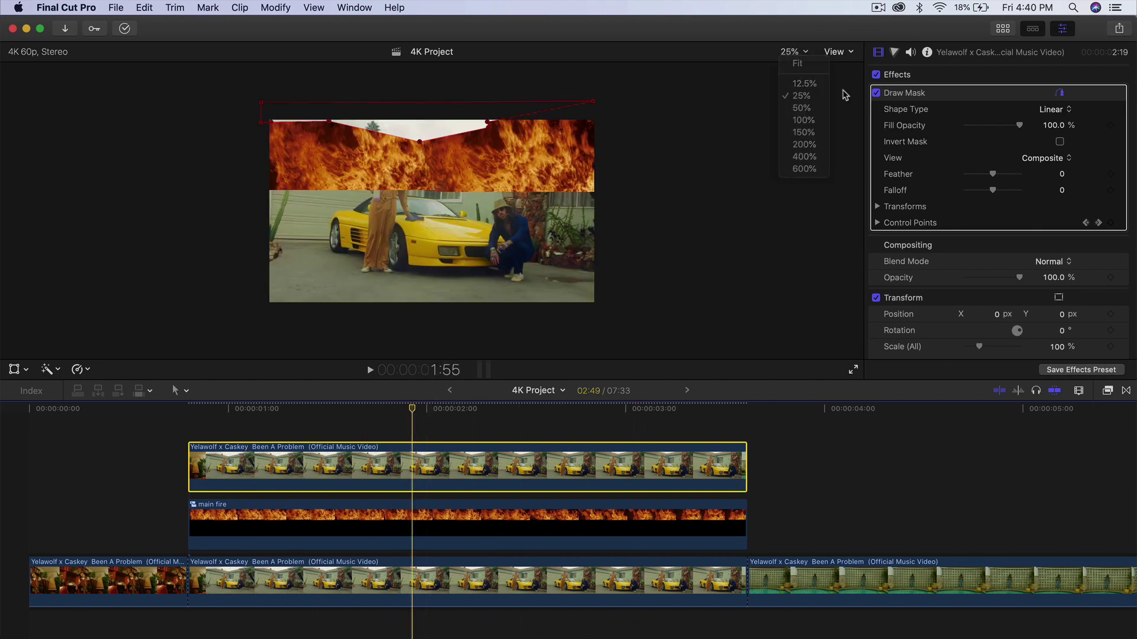
left_click(1059, 142)
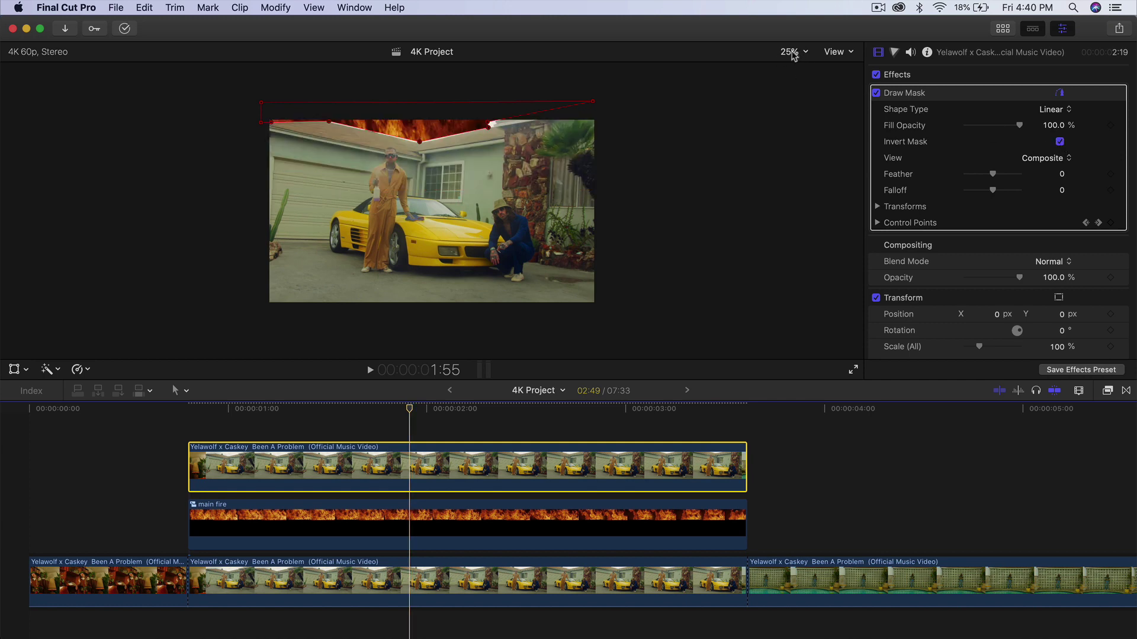
left_click(793, 52)
left_click(797, 64)
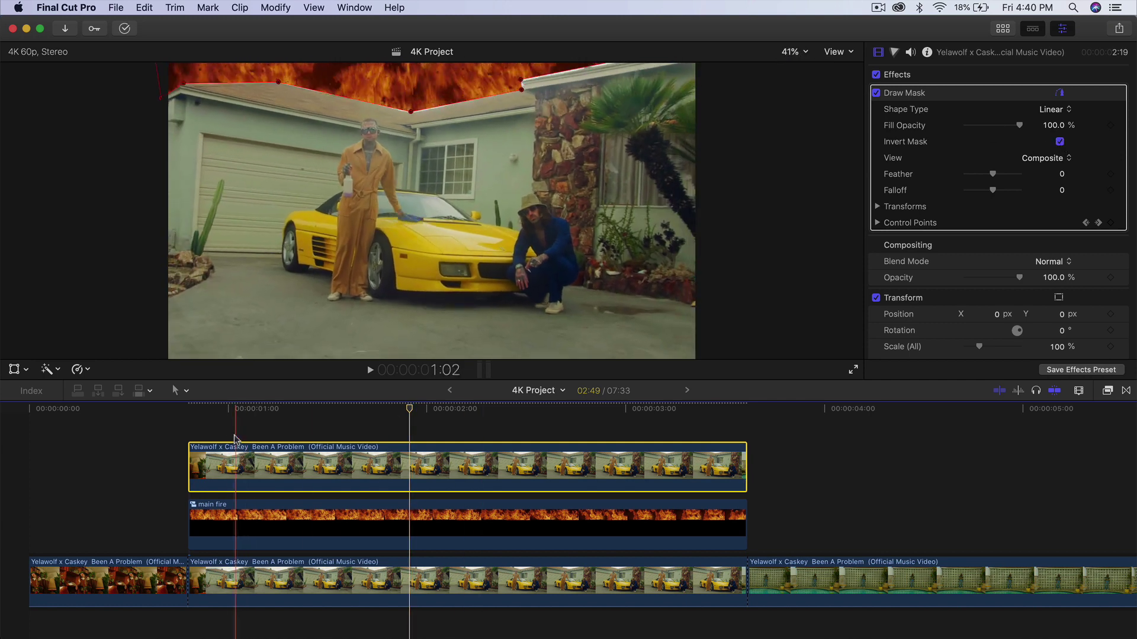
Set the Draw Mask feather to 11.0 and play back the masked clip.
mouse_move(230, 408)
left_mouse_down()
mouse_move(310, 409)
mouse_move(241, 413)
left_mouse_up()
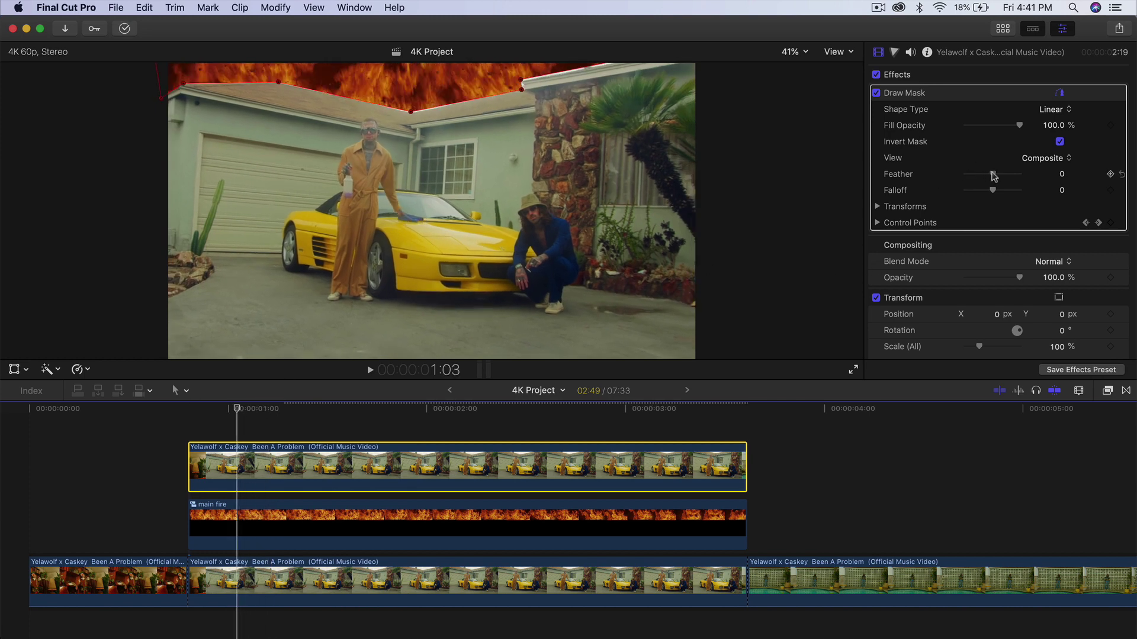
left_click_drag(997, 177, 997, 177)
key("space")
left_click_drag(398, 409, 205, 414)
Show the masked car clip's video animation, examine the Draw Mask keyframes and play the shot.
right_click(240, 464)
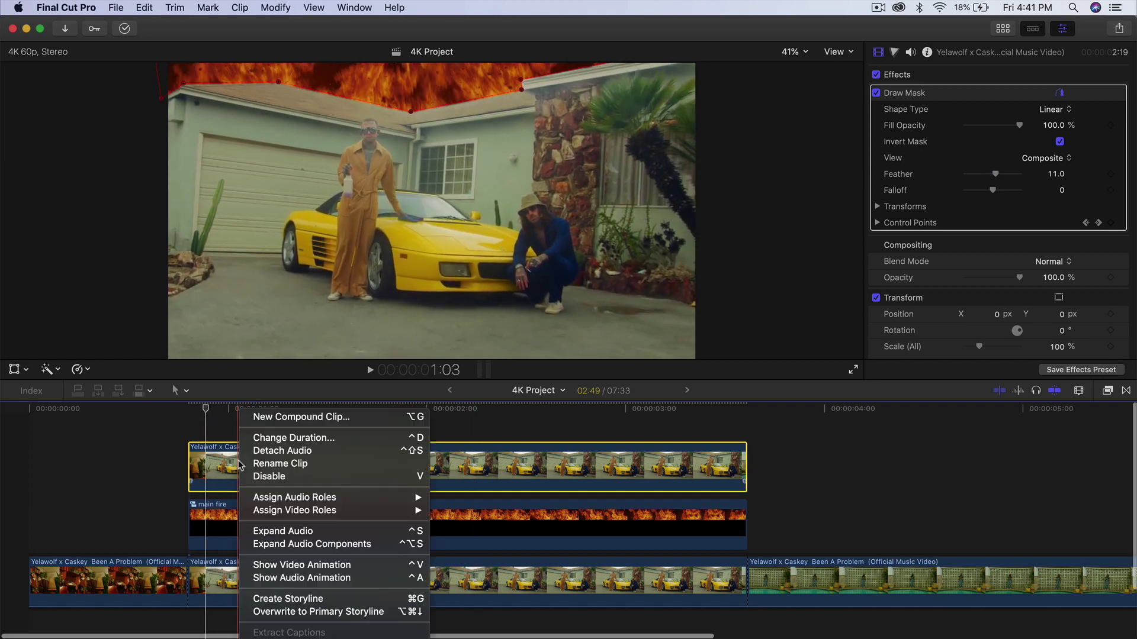
left_click(302, 565)
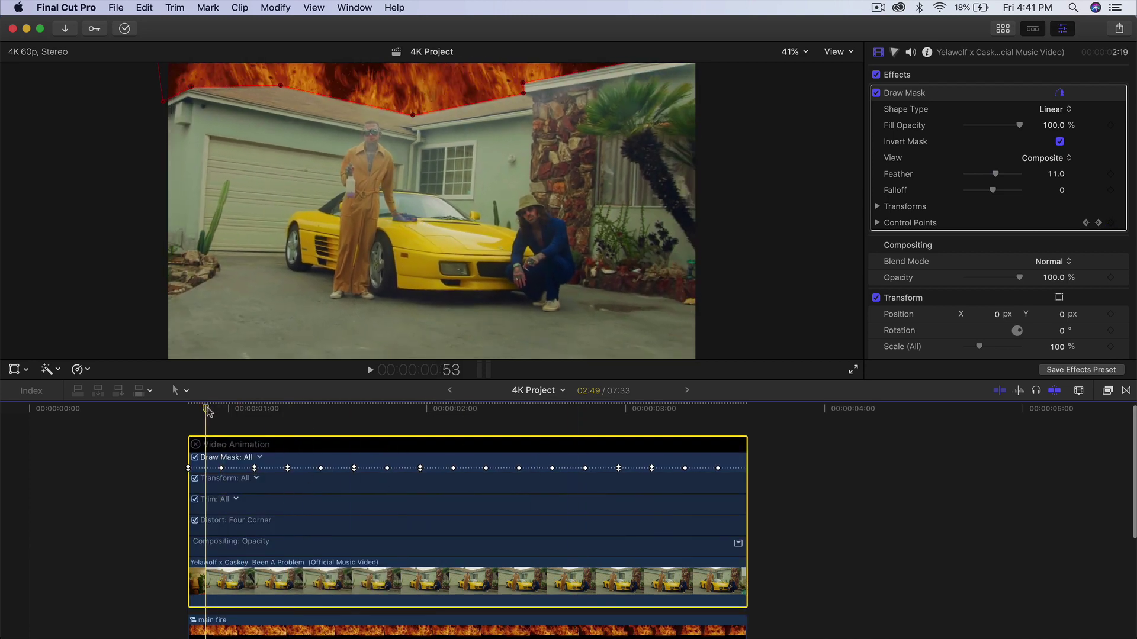
left_click(219, 412)
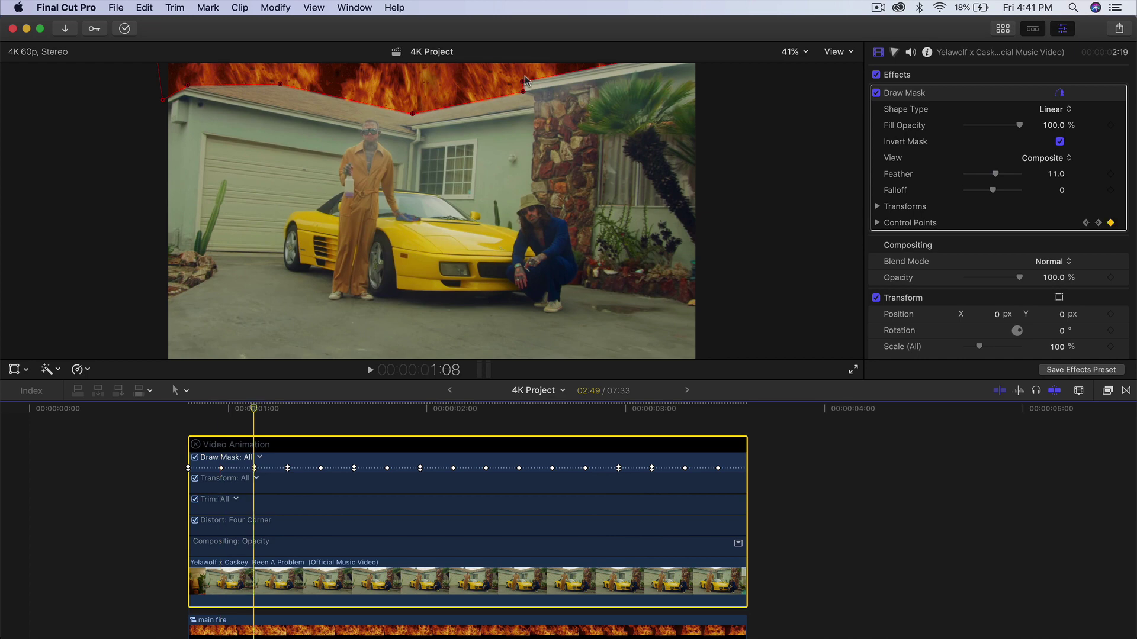
key("alt+apostrophe")
key("space")
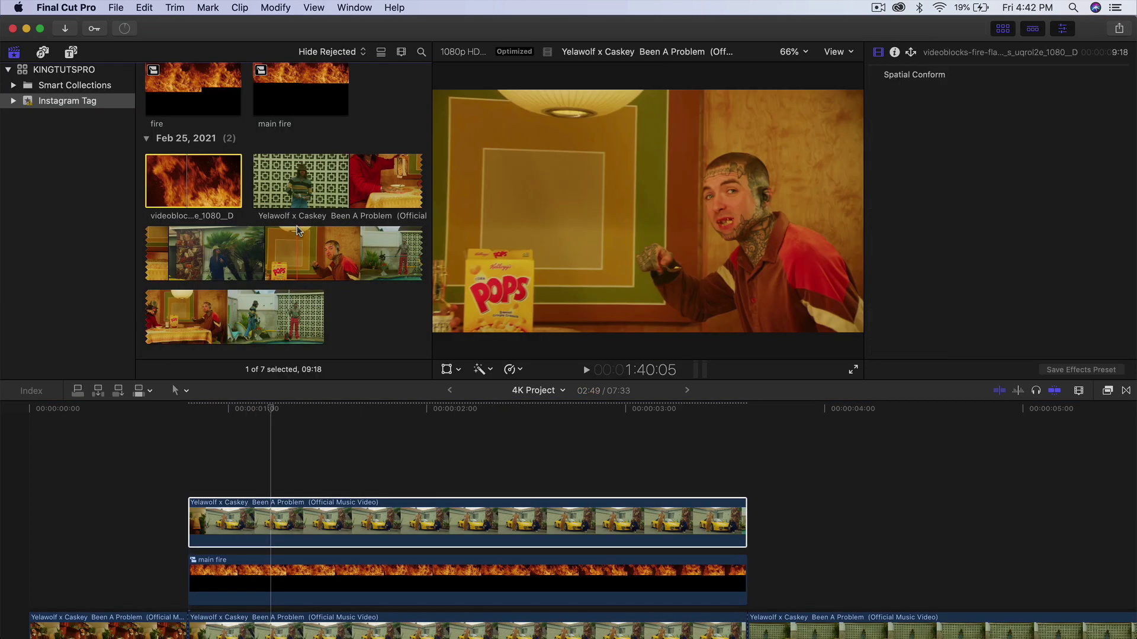
Add the Burning Fire Particles overlay clip to the timeline above the masked car clip.
scroll(299, 231, "up", 1)
left_click(191, 164)
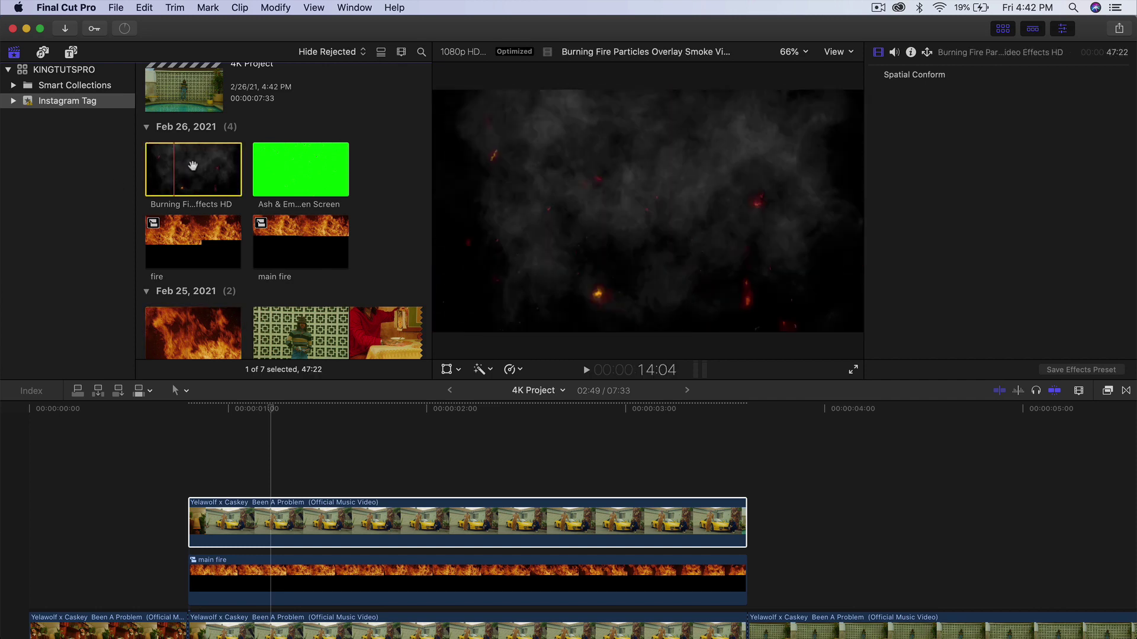
mouse_move(191, 160)
left_mouse_down()
mouse_move(216, 388)
mouse_move(175, 464)
left_mouse_up()
left_click(998, 27)
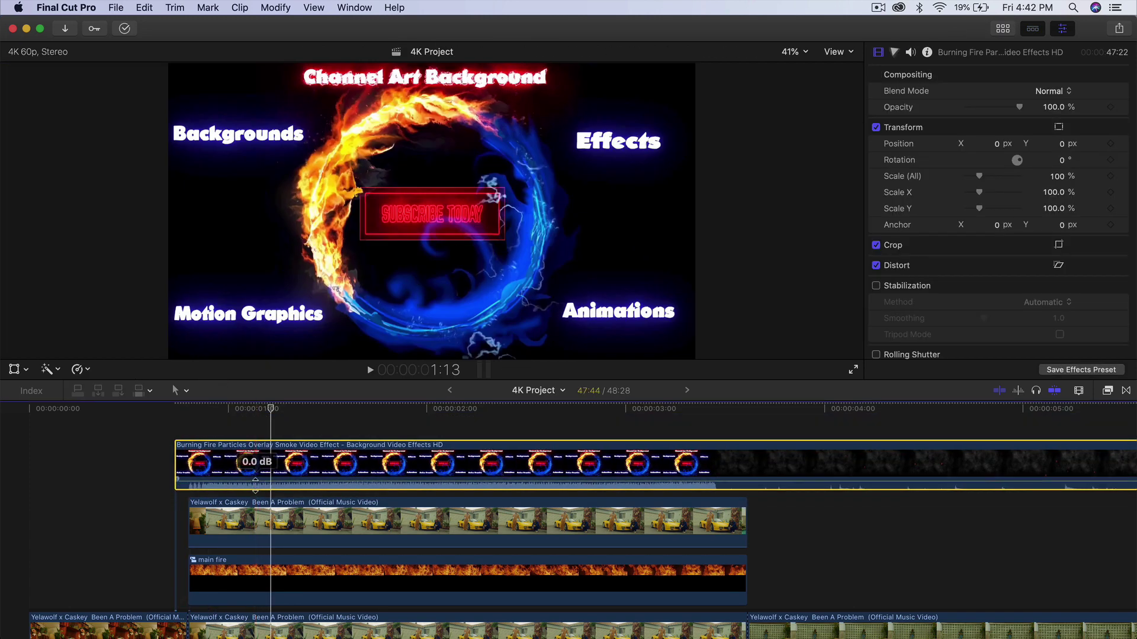
Trim the intro graphics off the start of the Burning Fire Particles clip and align it with the masked car clip's start.
key("shift+z")
left_click_drag(57, 481, 119, 472)
left_click_drag(193, 587, 123, 474)
key("super+equal")
key("super+equal")
scroll(64, 466, "left", 3)
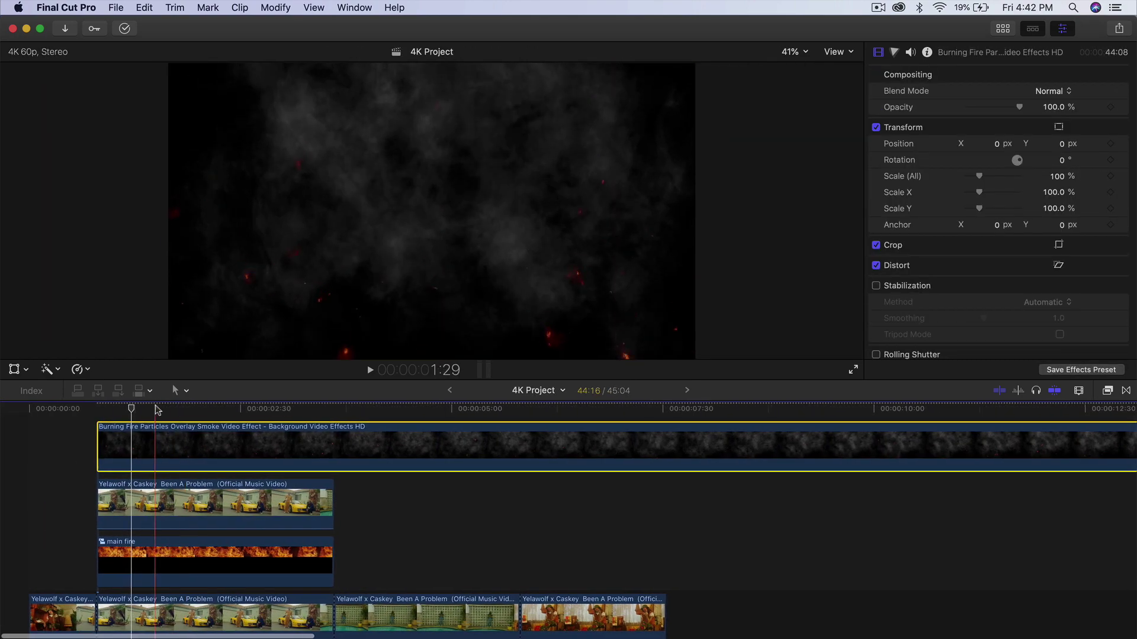
Cut the Burning Fire Particles clip at the end of the masked car clip and delete the excess.
left_click(97, 409)
key("b")
left_click(341, 452)
key("a")
left_click(409, 562)
key("Delete")
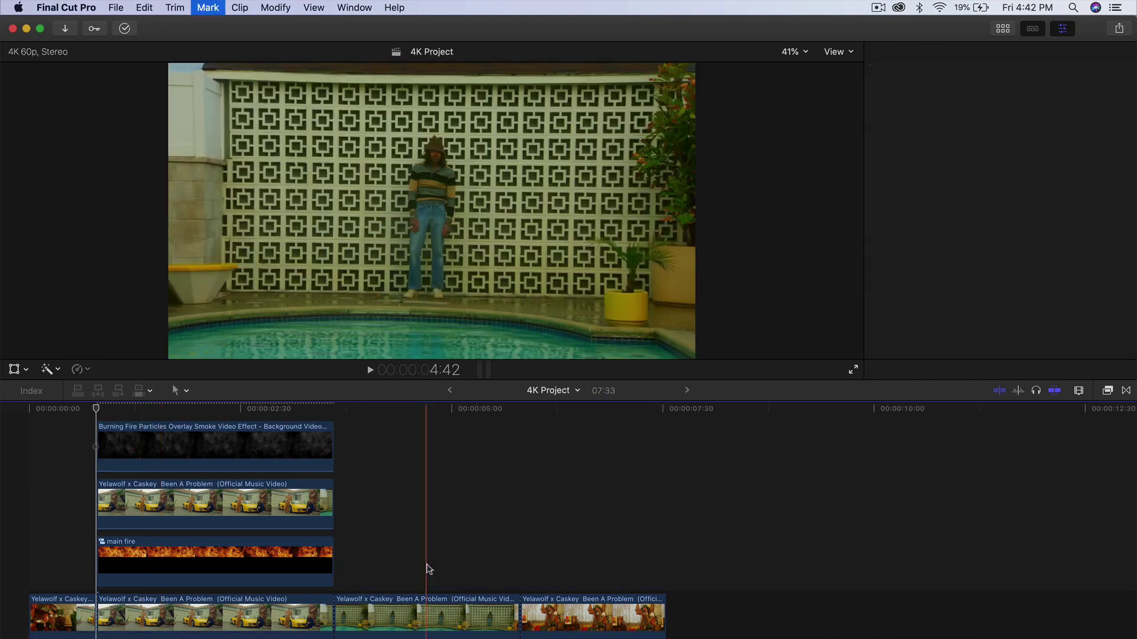
Compare the Screen and Lighten blend modes on the Burning Fire Particles clip, settle on Screen and play the shot.
left_click(228, 435)
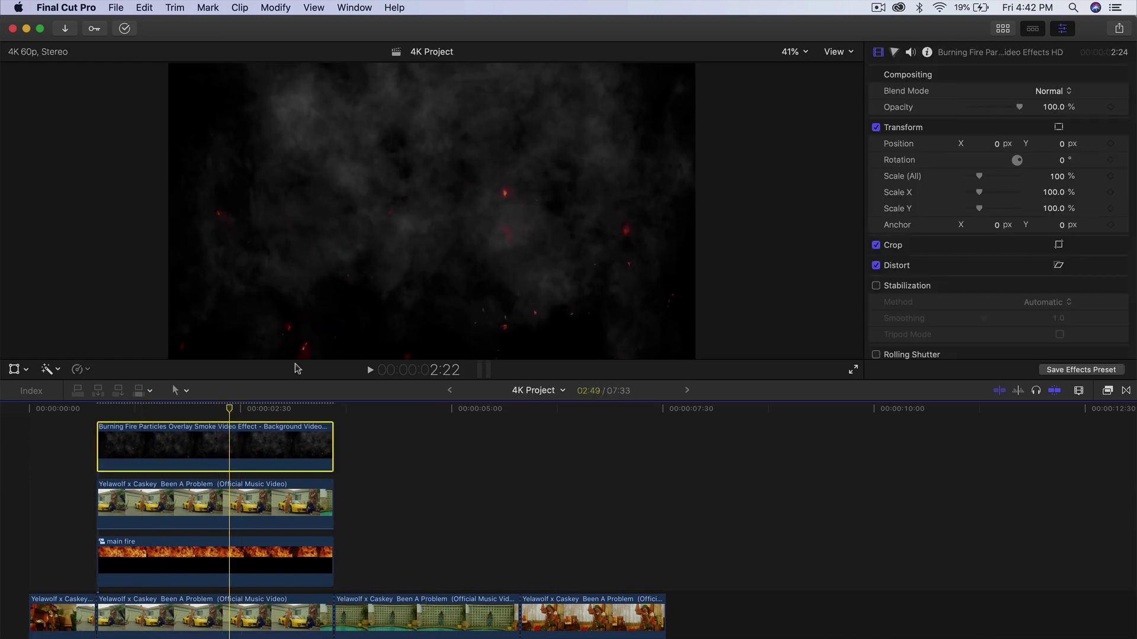
left_click(1052, 92)
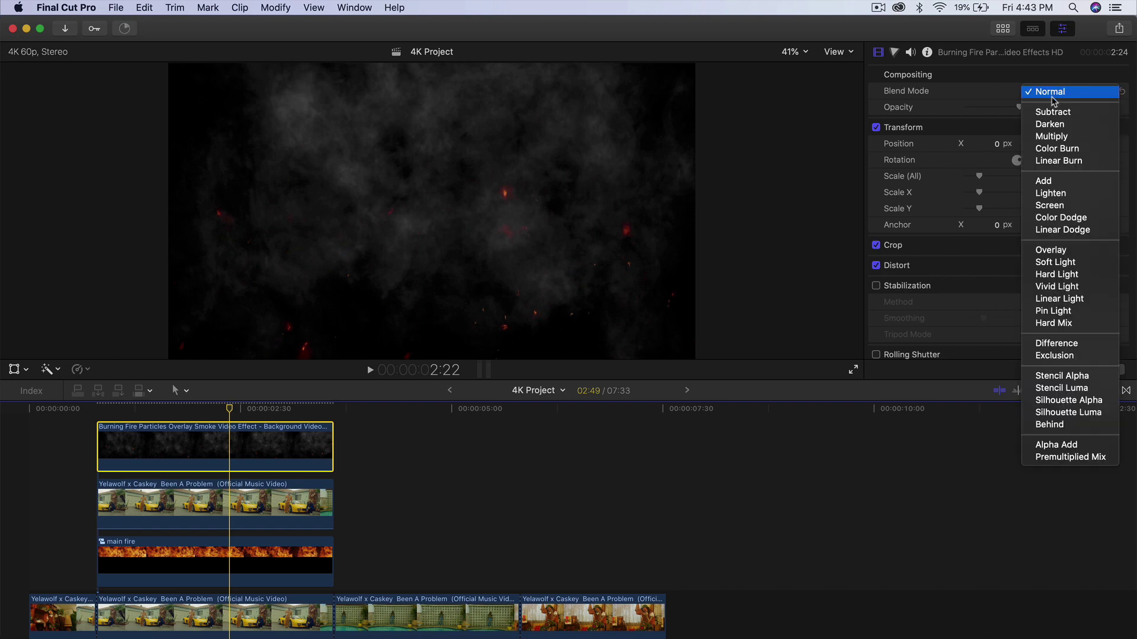
key("Escape")
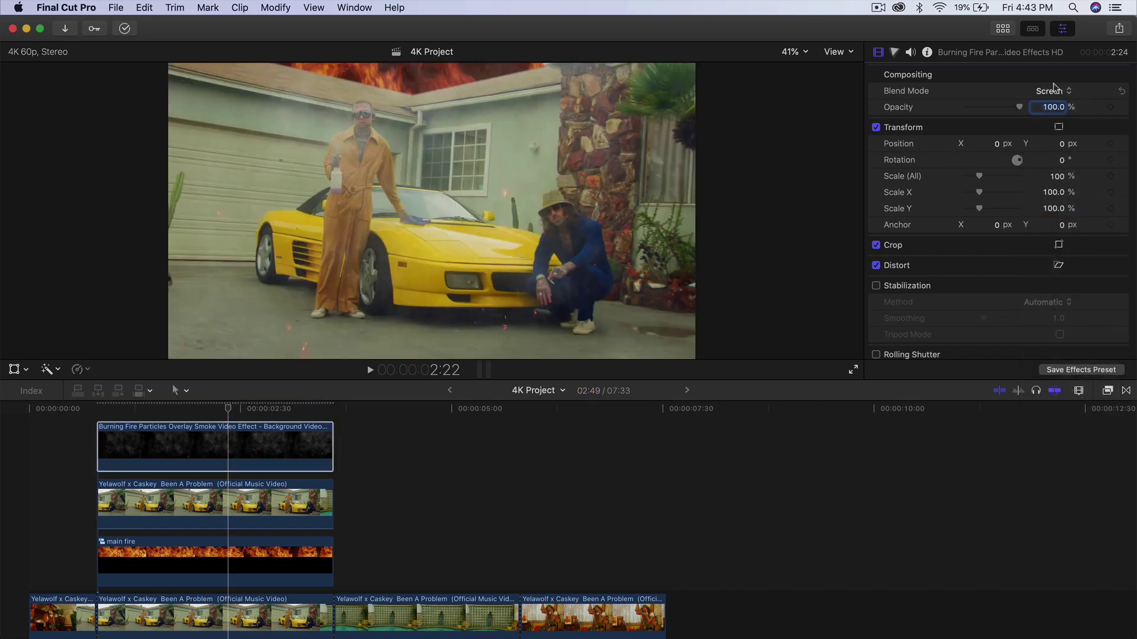
left_click(1051, 91)
left_click(1049, 81)
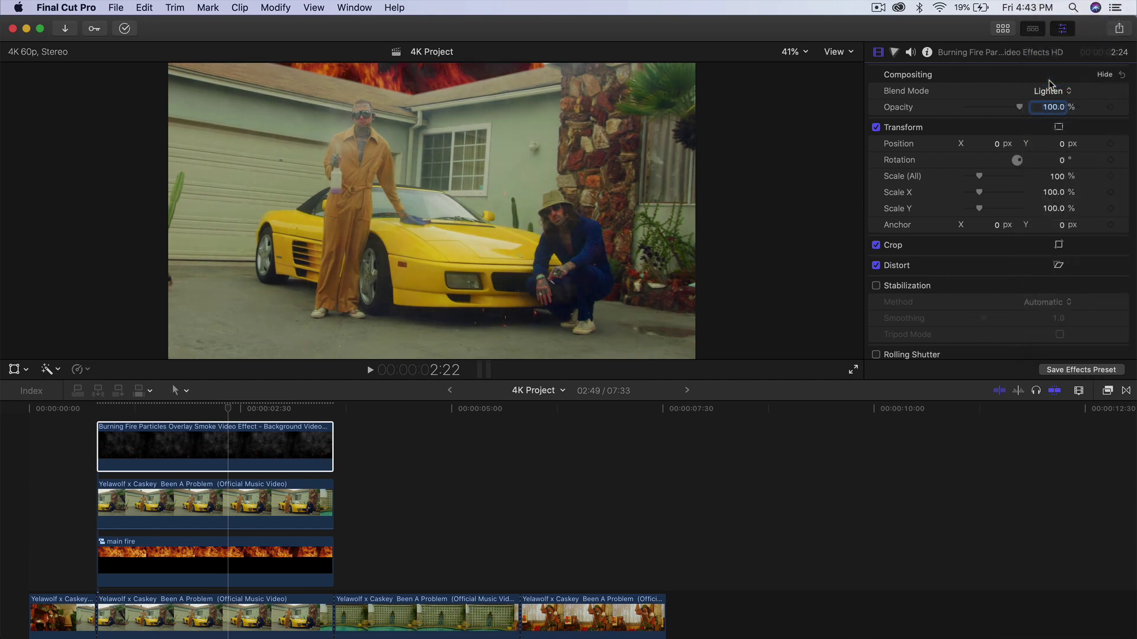
left_click(1052, 91)
left_click(1060, 104)
left_click(1052, 90)
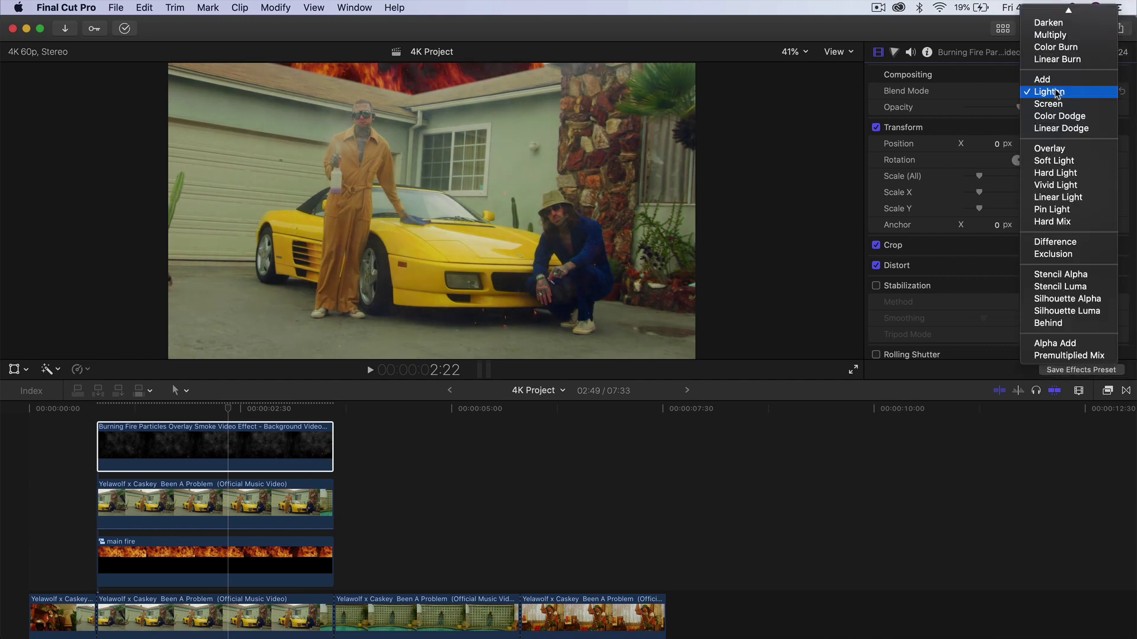
left_click(1062, 116)
key("space")
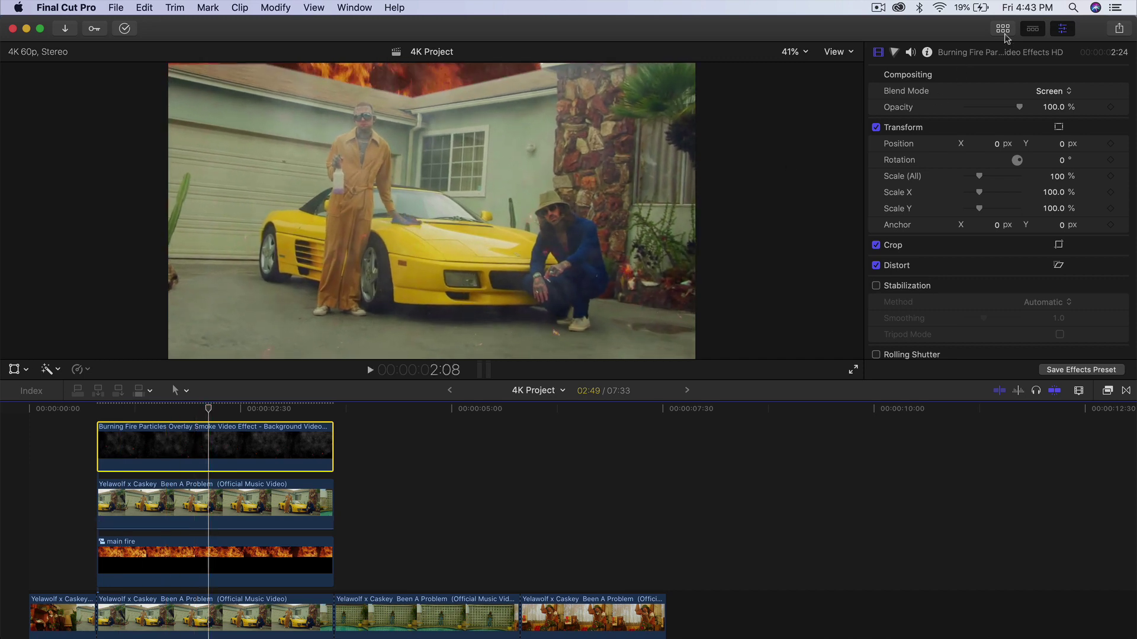
Add the Ash & Embers 4k Green Screen clip to the timeline above the Burning Fire Particles clip.
left_click(1002, 28)
scroll(341, 240, "up", 3)
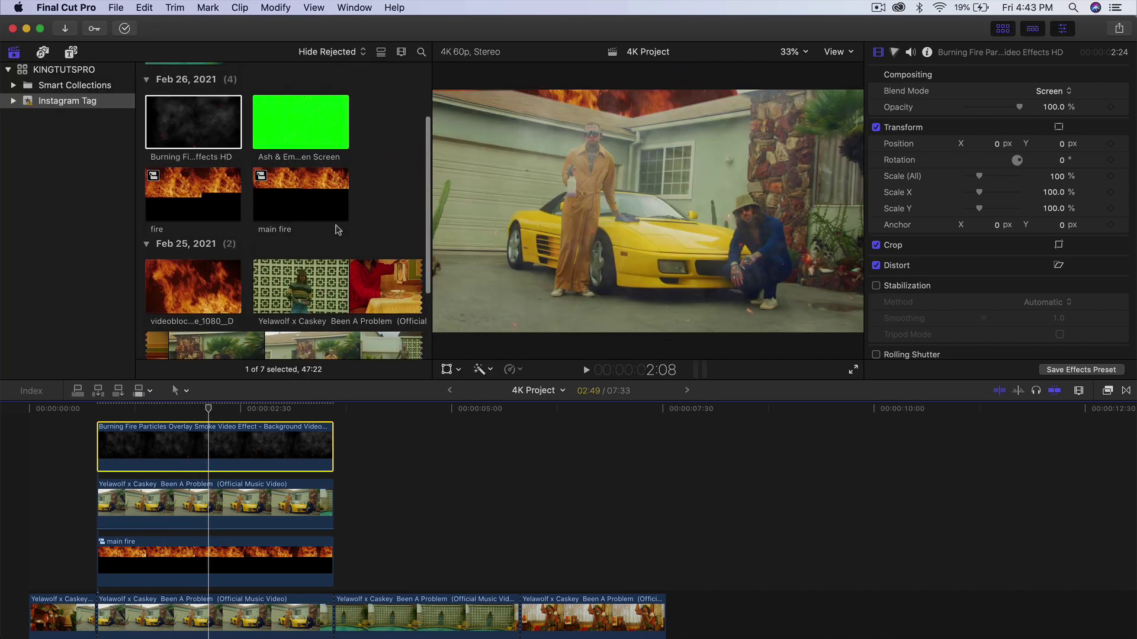
left_click(296, 125)
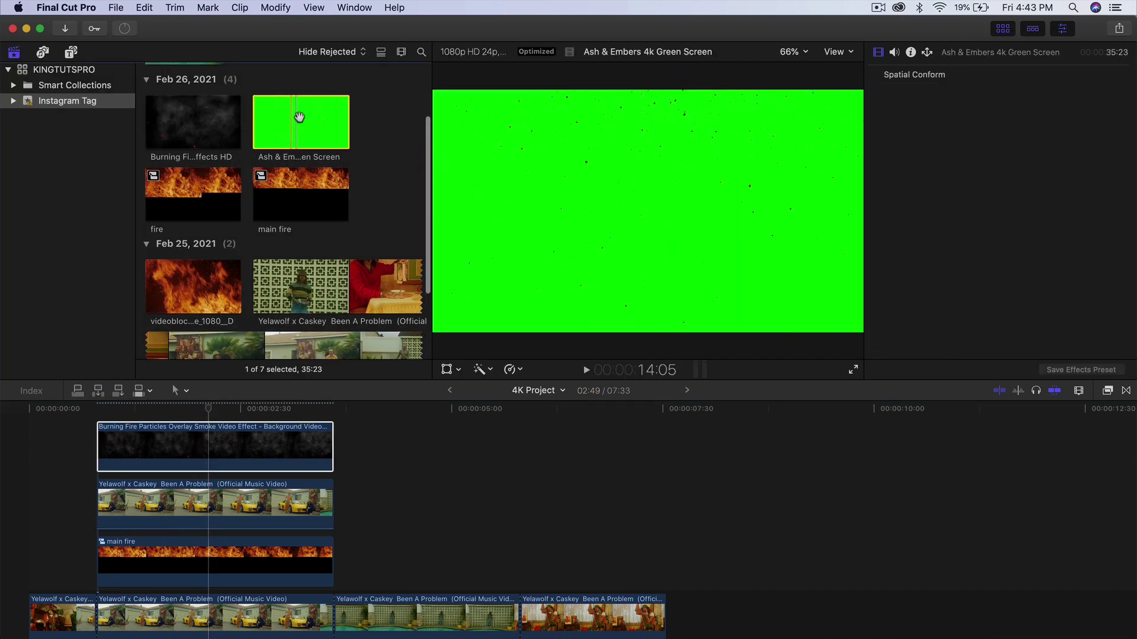
left_click_drag(299, 117, 137, 423)
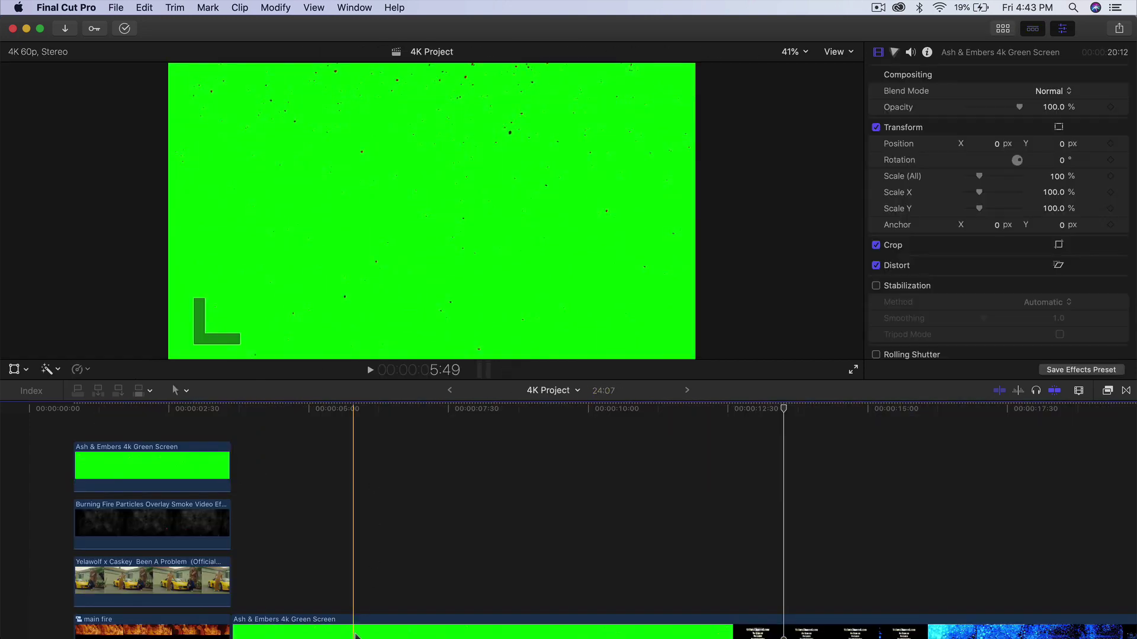
Delete the leftover Ash & Embers 4k Green Screen footage from the timeline and apply the Keyer effect to the trimmed clip.
left_click(355, 533)
left_click(153, 465)
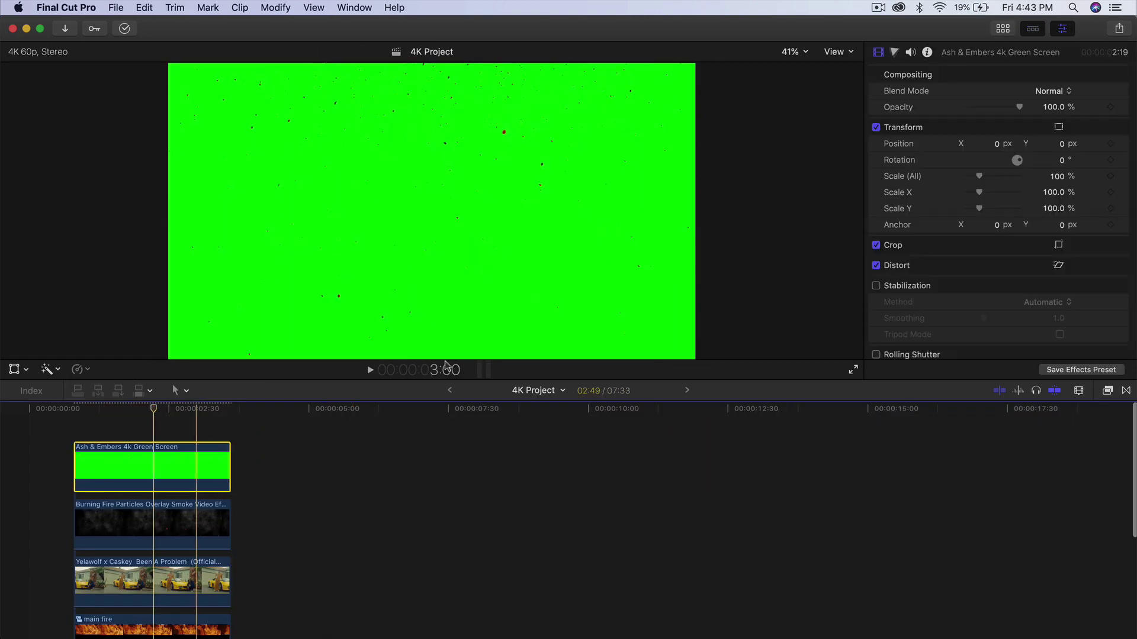
left_click(1107, 392)
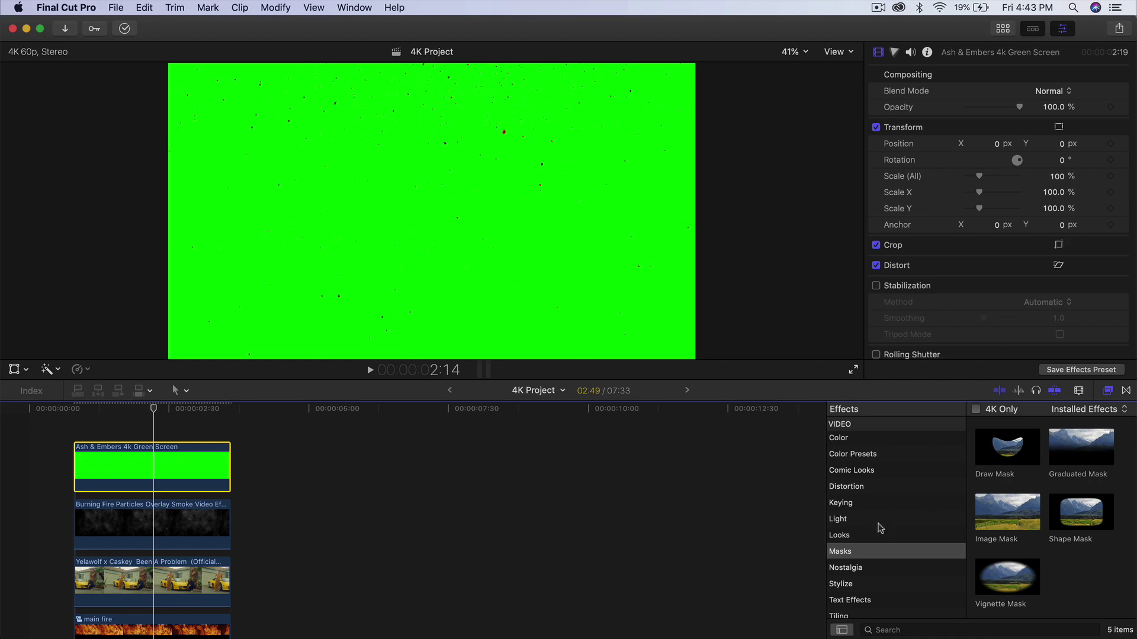
left_click(868, 503)
left_click_drag(995, 456, 111, 465)
left_click(1108, 391)
key("shift+z")
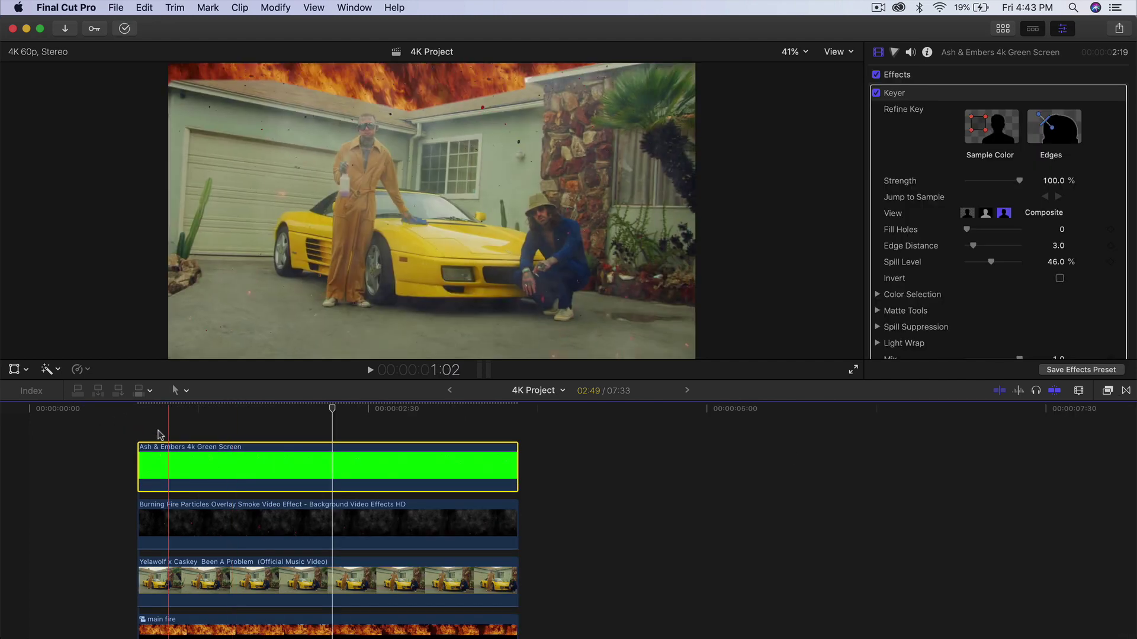
Compare the Ash & Embers clip with the Keyer effect off and on, and play the shot.
left_click(876, 94)
left_click(876, 94)
key("space")
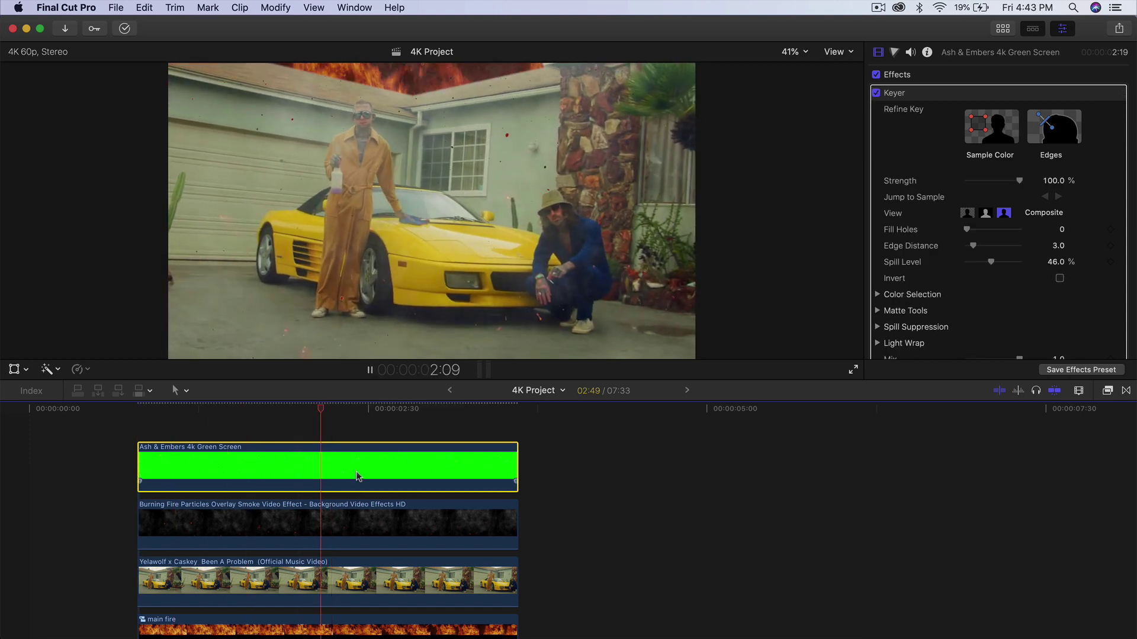
key("space")
left_click_drag(382, 406, 186, 414)
Apply the Custom LUT effect to the main fire clip.
scroll(209, 501, "down", 4)
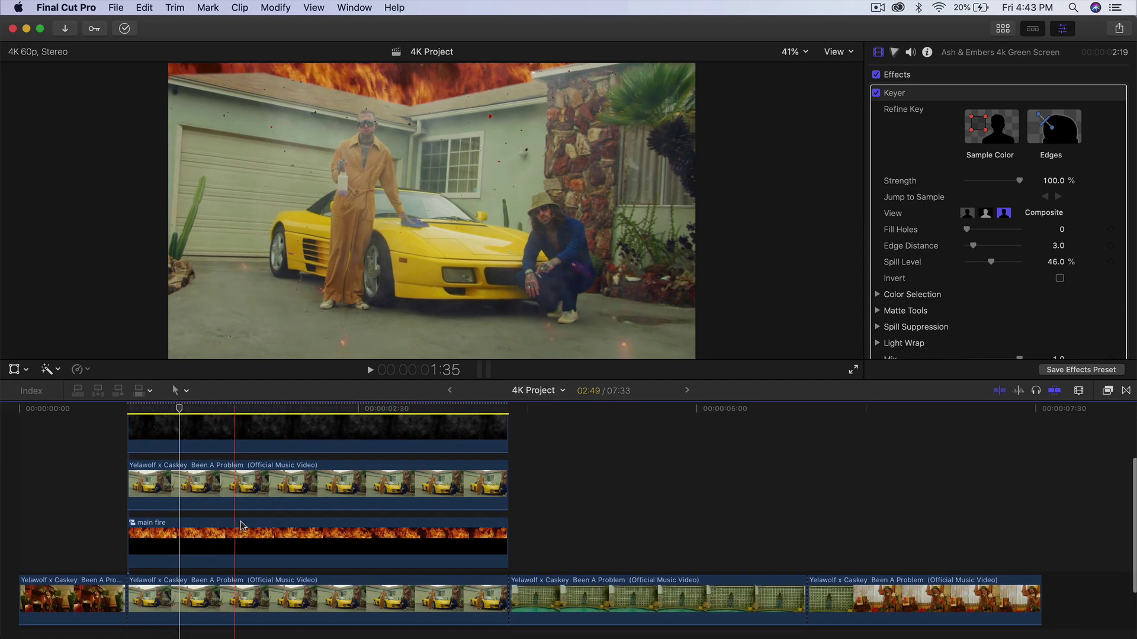
scroll(249, 521, "up", 4)
left_click(264, 582)
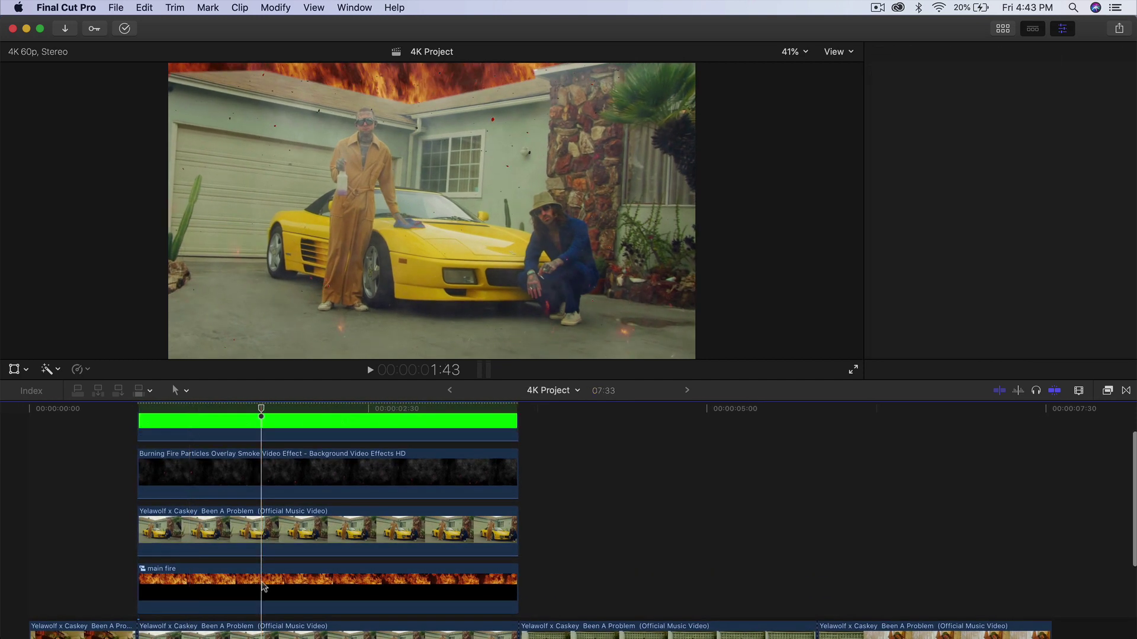
left_click(264, 586)
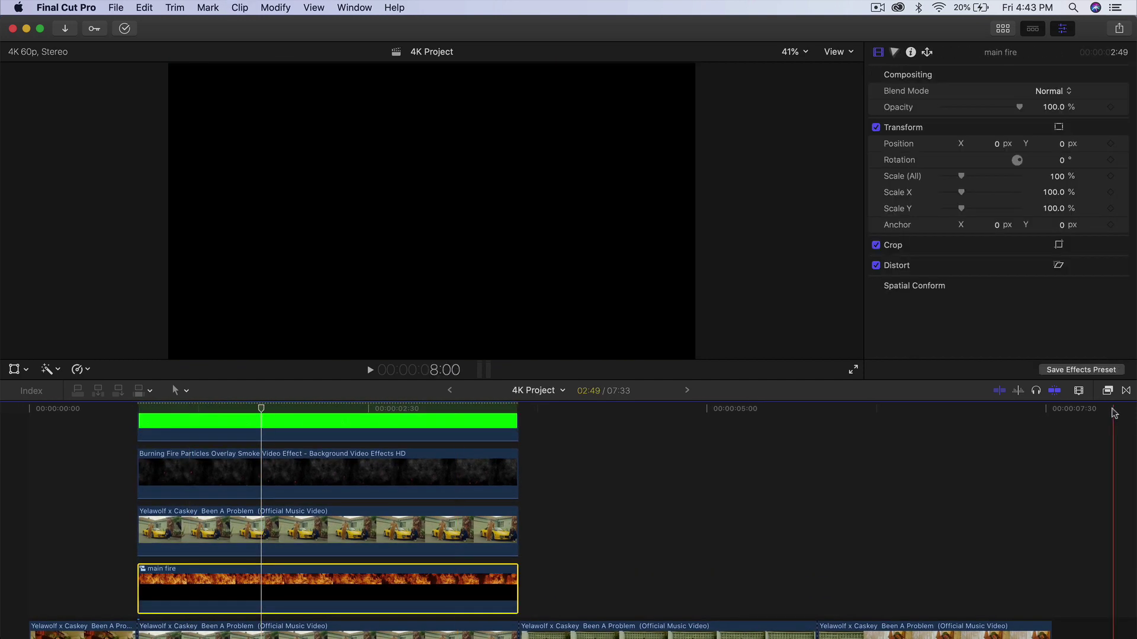
left_click(1104, 391)
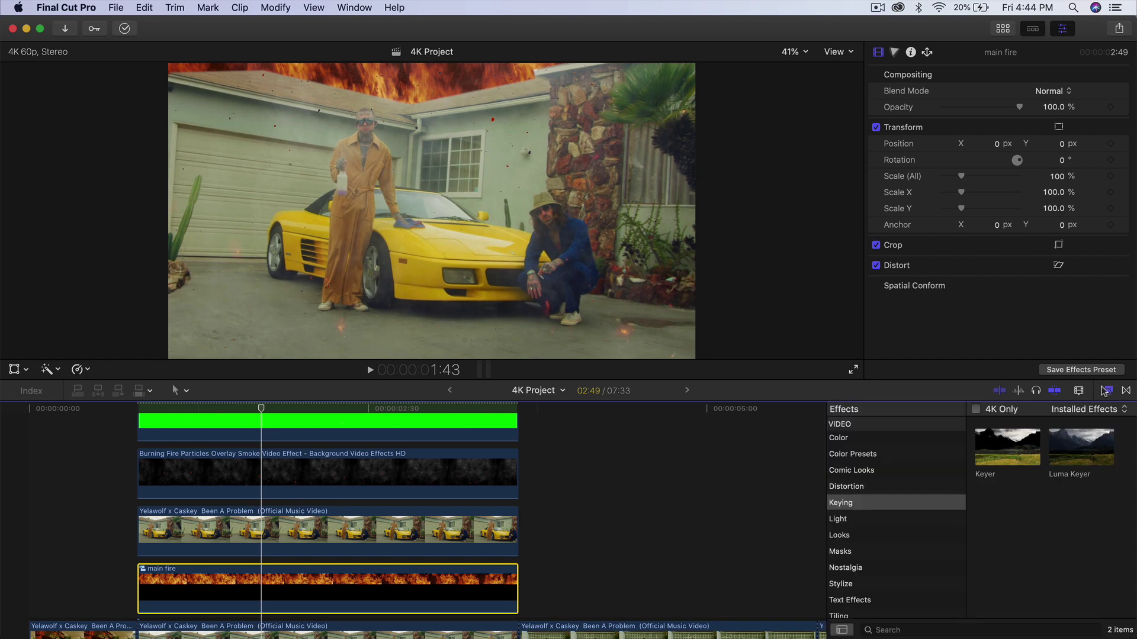
scroll(880, 473, "up", 3)
left_click(878, 485)
scroll(1011, 523, "down", 4)
left_click_drag(1011, 524, 351, 586)
left_click(1108, 391)
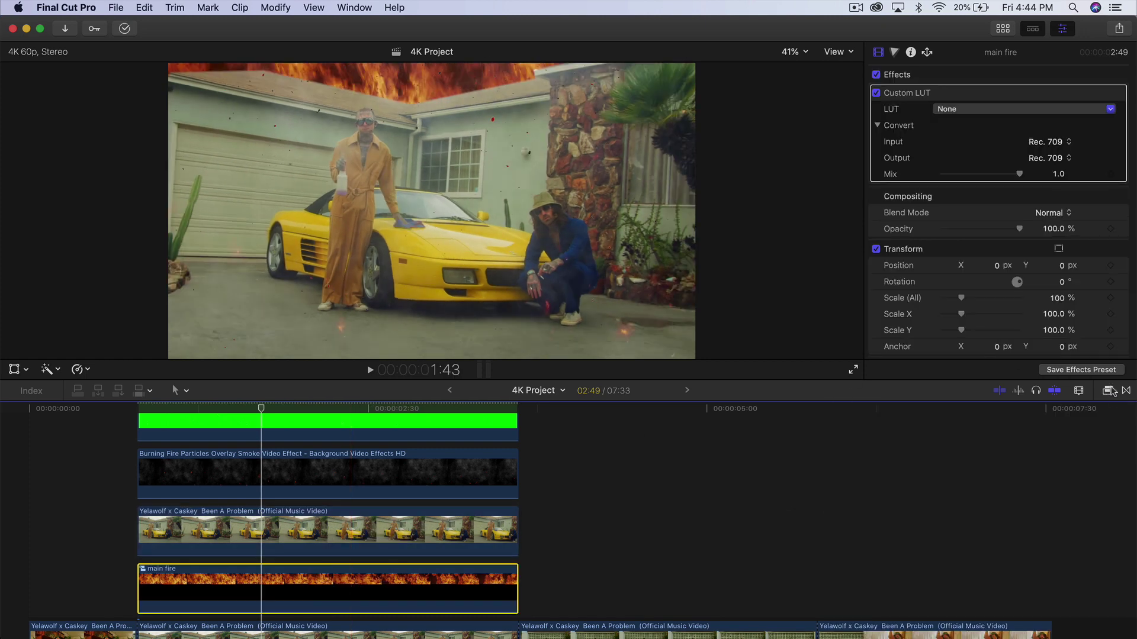
Try the F-8700-STD and F-9380-LOG LUTs on the main fire clip, settle on M31 - Rec.709 and play the shot.
left_click(967, 109)
left_click(965, 143)
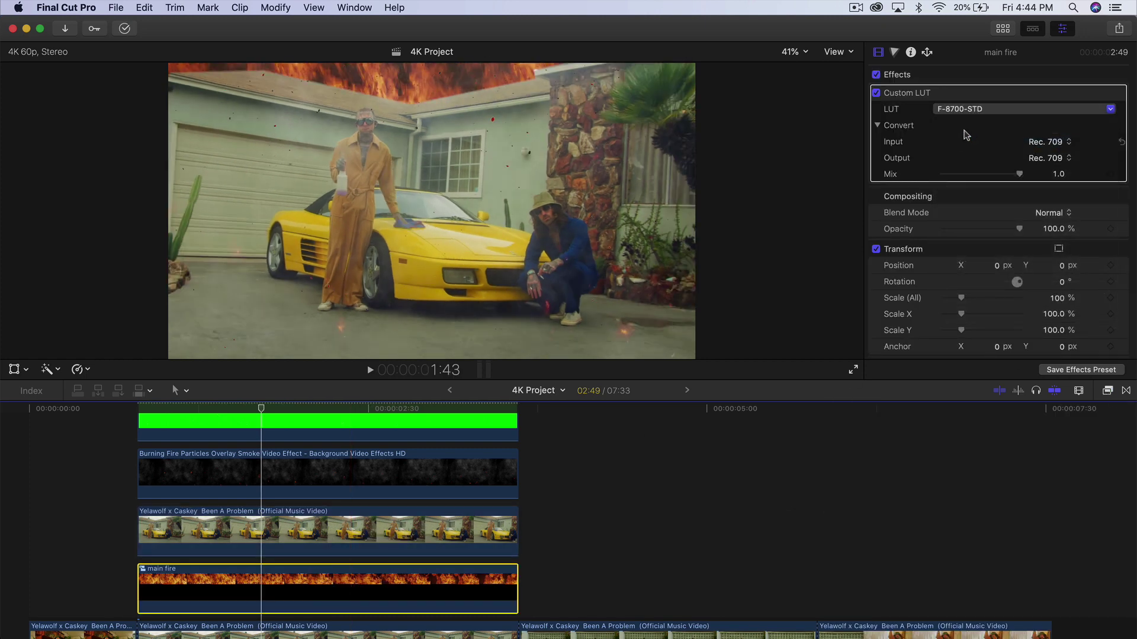
left_click(970, 116)
left_click(971, 153)
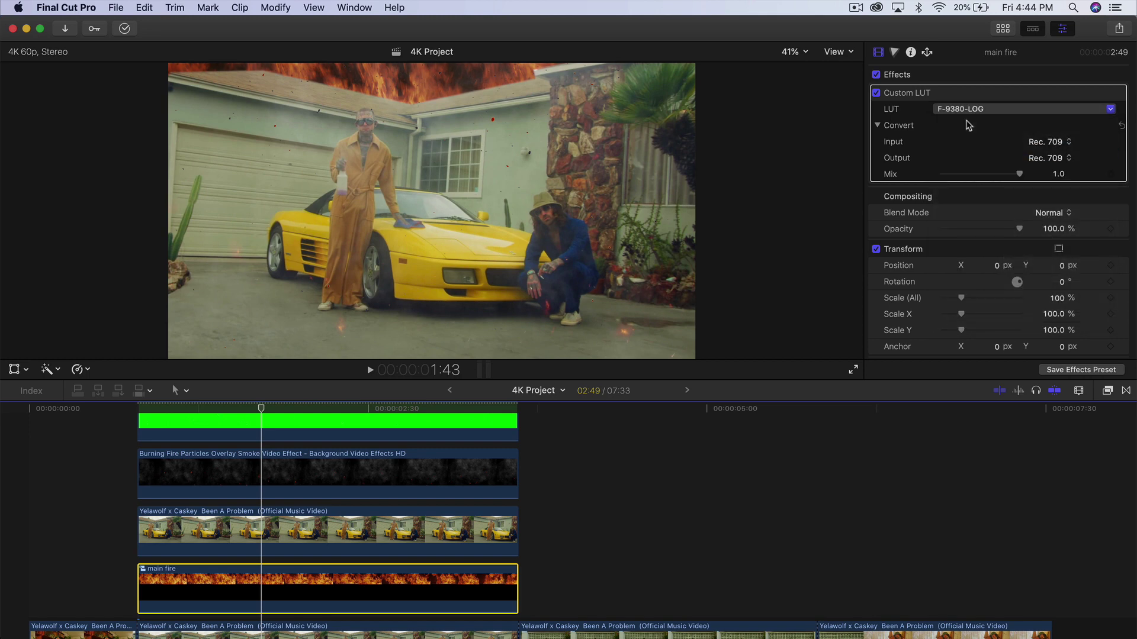
left_click(966, 118)
left_click(971, 272)
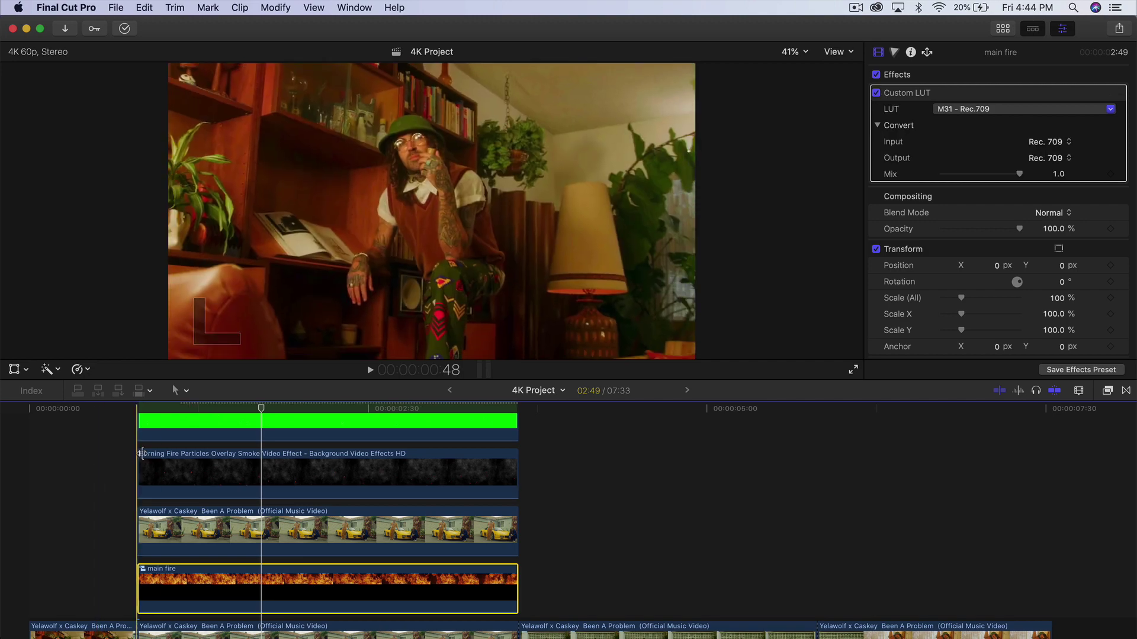
key("space")
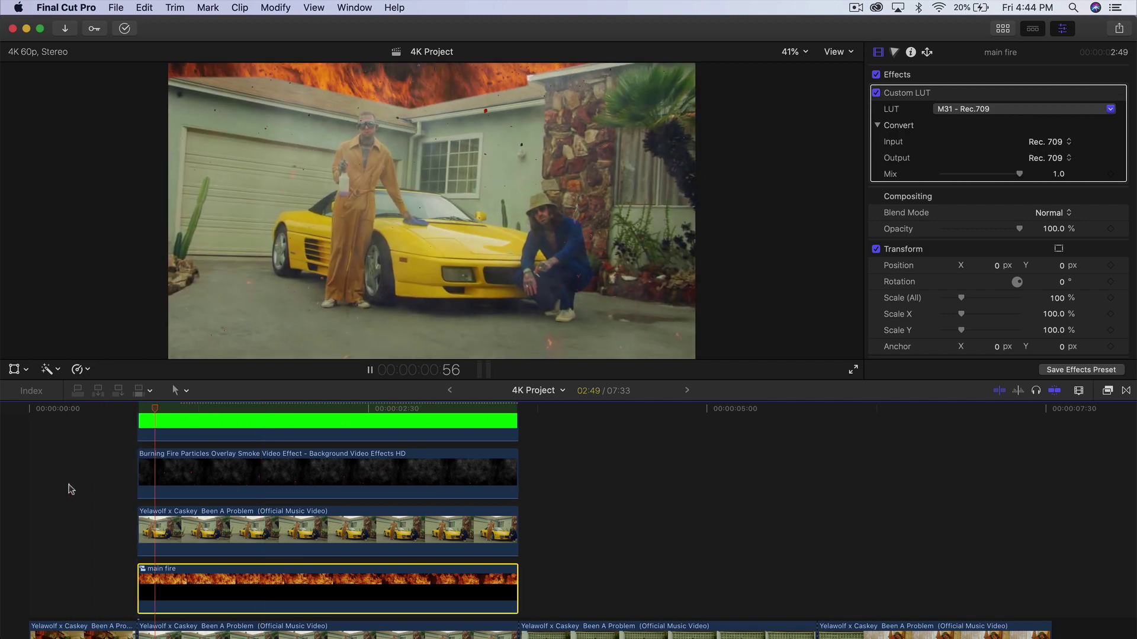
key("space")
Extend the ends of the Burning Fire Particles and Ash & Embers clips over the pool shot, to about 3:54 long, and play across the cut.
scroll(476, 485, "down", 1)
scroll(474, 491, "up", 2)
scroll(473, 491, "right", 2)
left_click_drag(466, 496, 610, 497)
left_click_drag(461, 438, 616, 438)
scroll(418, 468, "down", 3)
scroll(417, 468, "right", 1)
key("space")
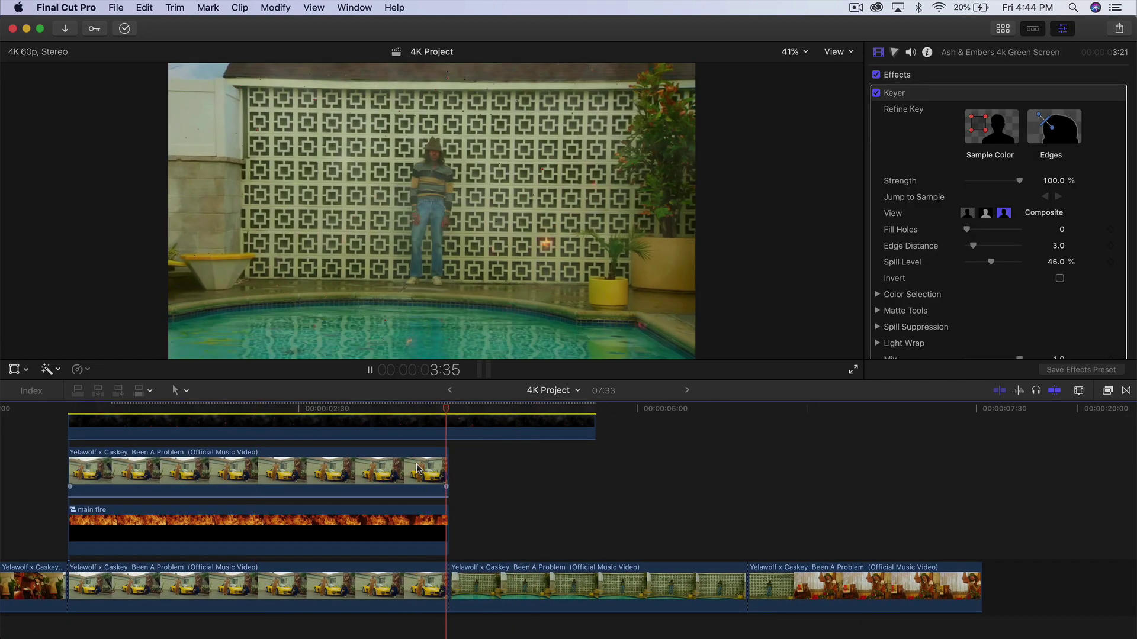
key("space")
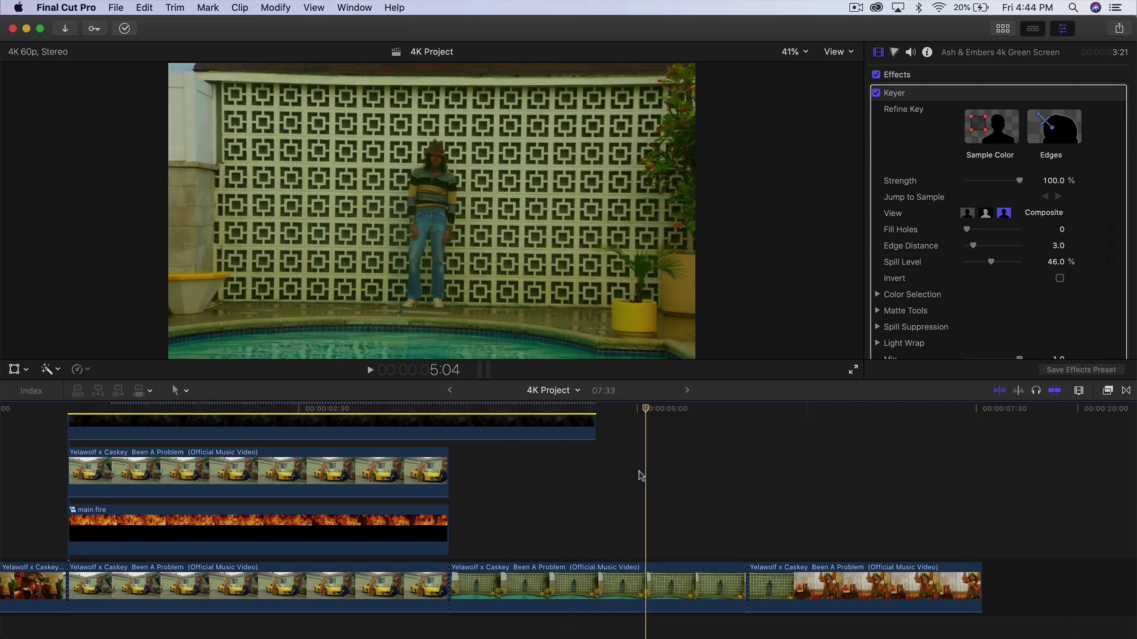
Compare the car shot before and after the effect by disabling the four overlay clips, playing it, then re-enabling them and replaying.
left_click_drag(503, 518, 346, 403)
key("v")
scroll(286, 510, "down", 4)
scroll(286, 509, "left", 2)
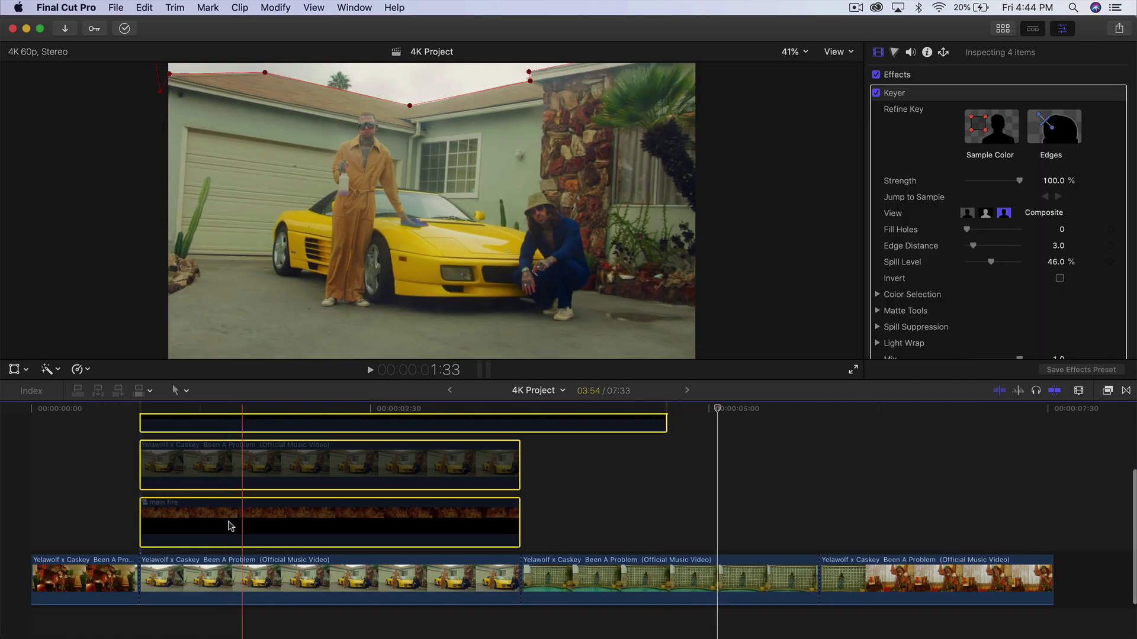
key("space")
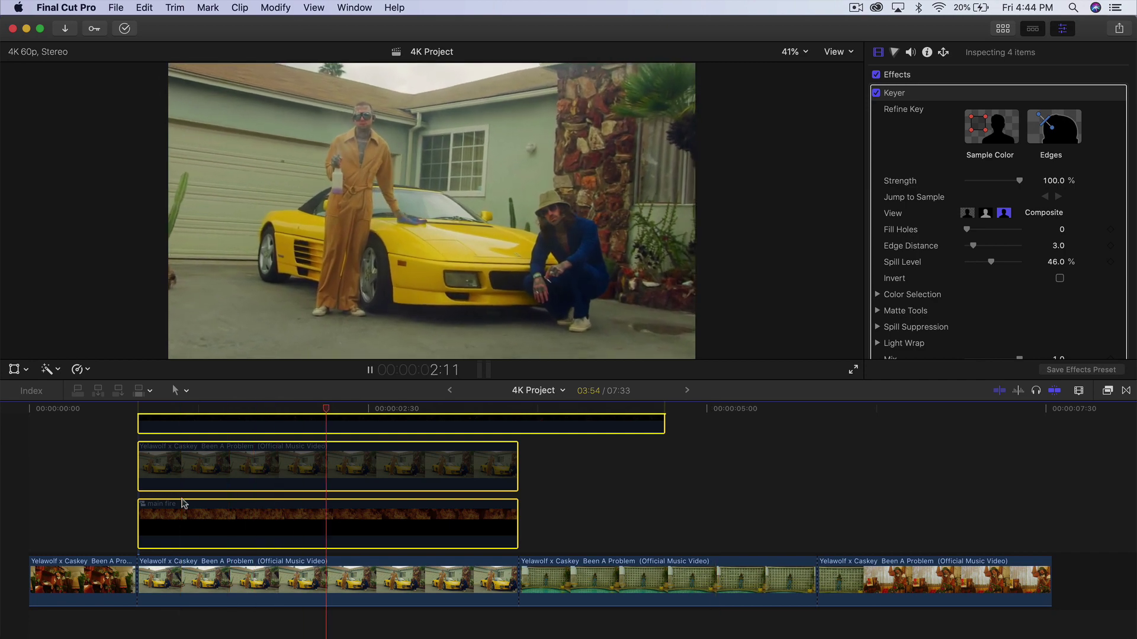
key("space")
key("v")
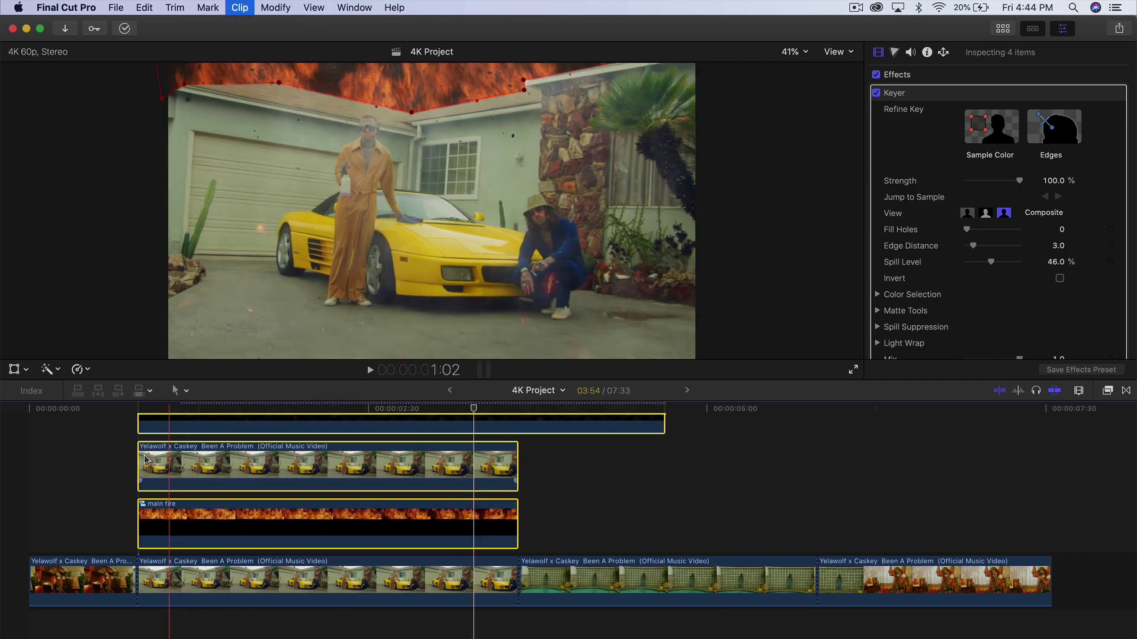
key("space")
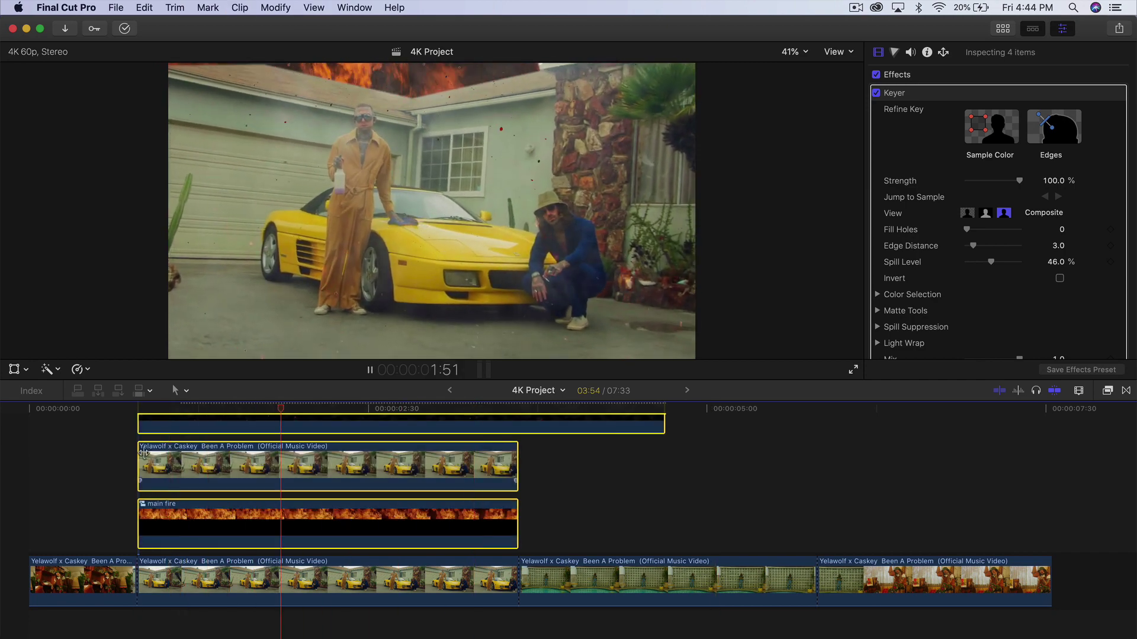
key("space")
left_click(92, 473)
left_click_drag(107, 412, 288, 433)
scroll(279, 460, "up", 4)
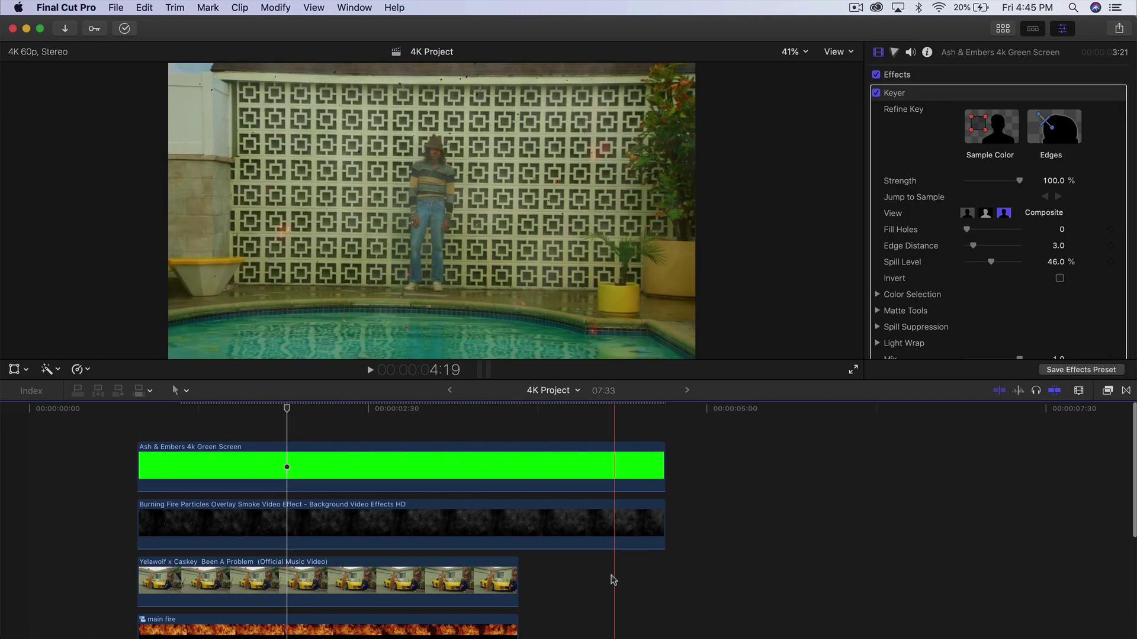
left_click(717, 601)
scroll(376, 468, "down", 3)
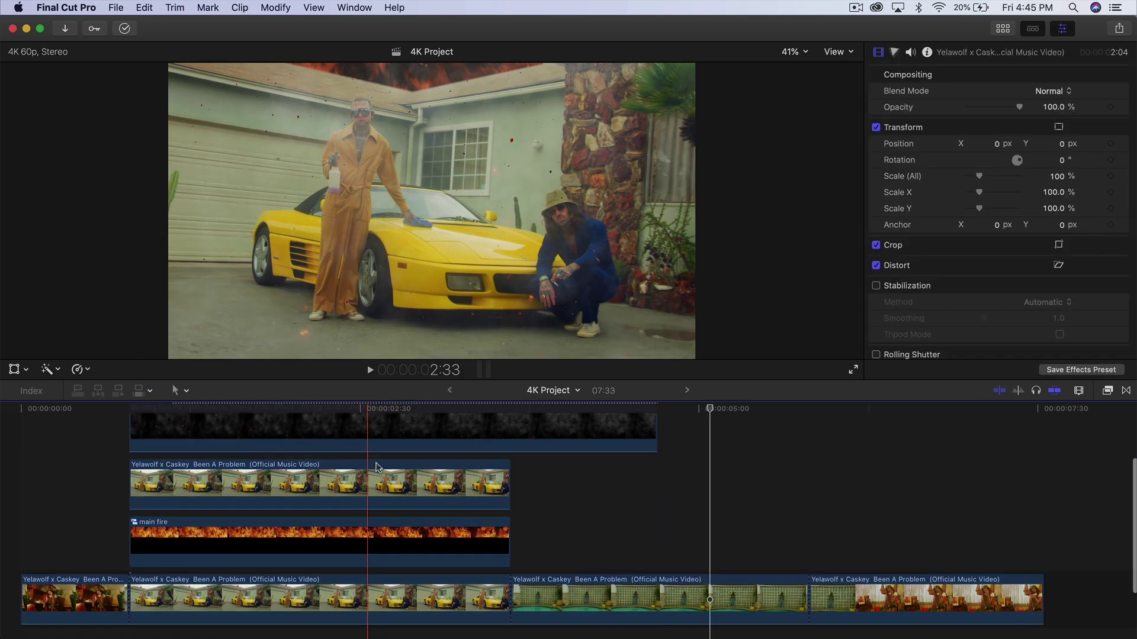
scroll(376, 468, "down", 1)
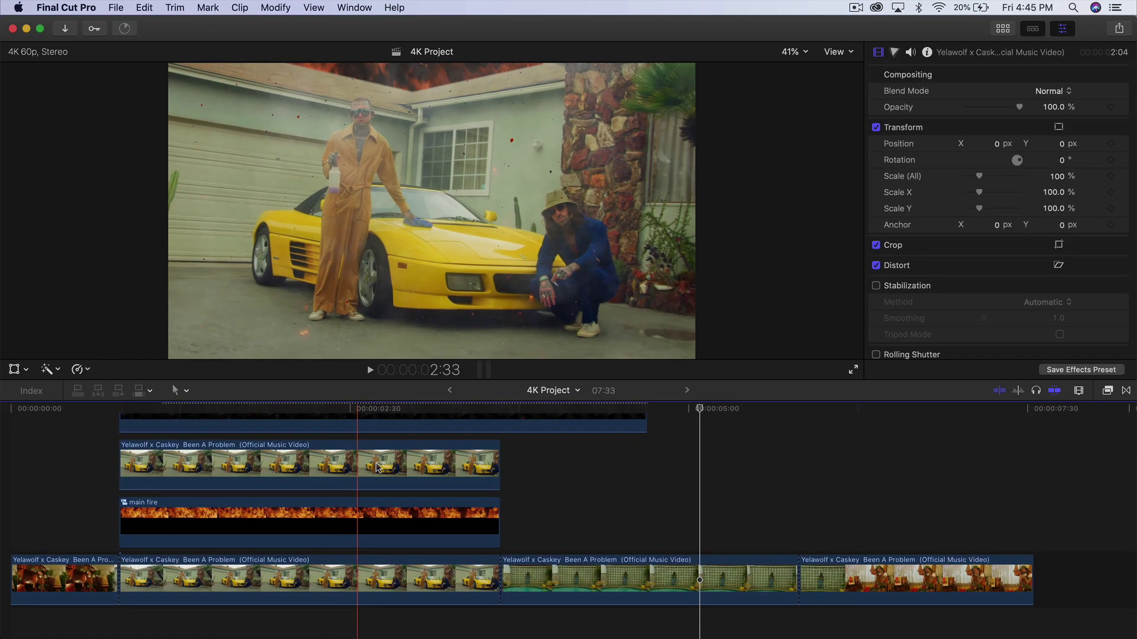